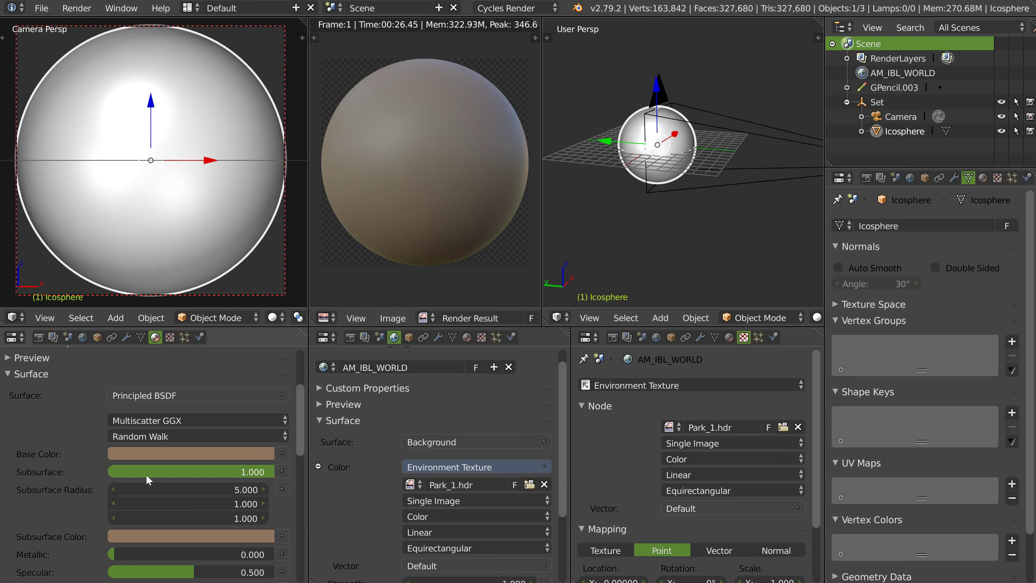
middle_click_drag(663, 165, 660, 166)
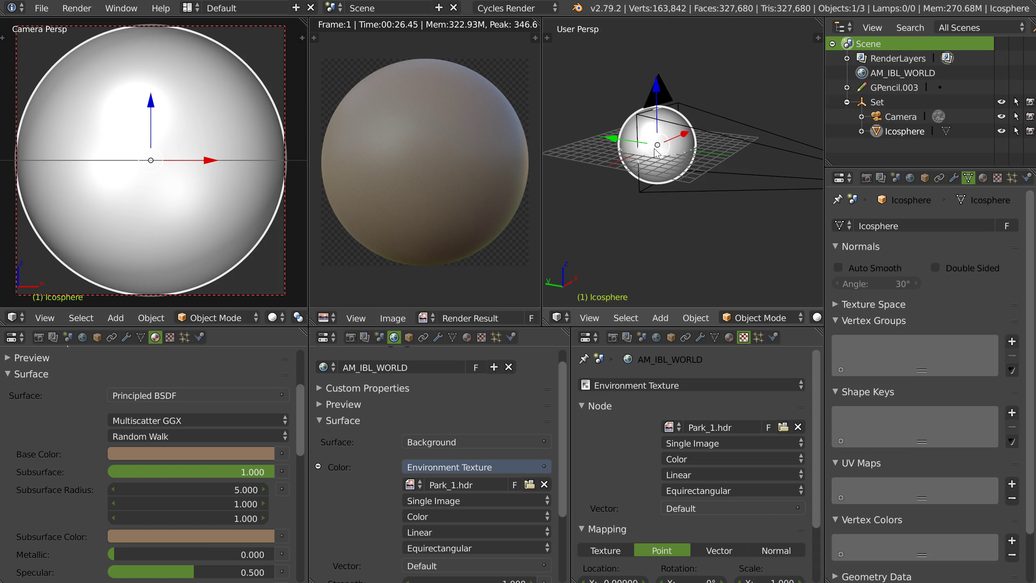
key("shift+a")
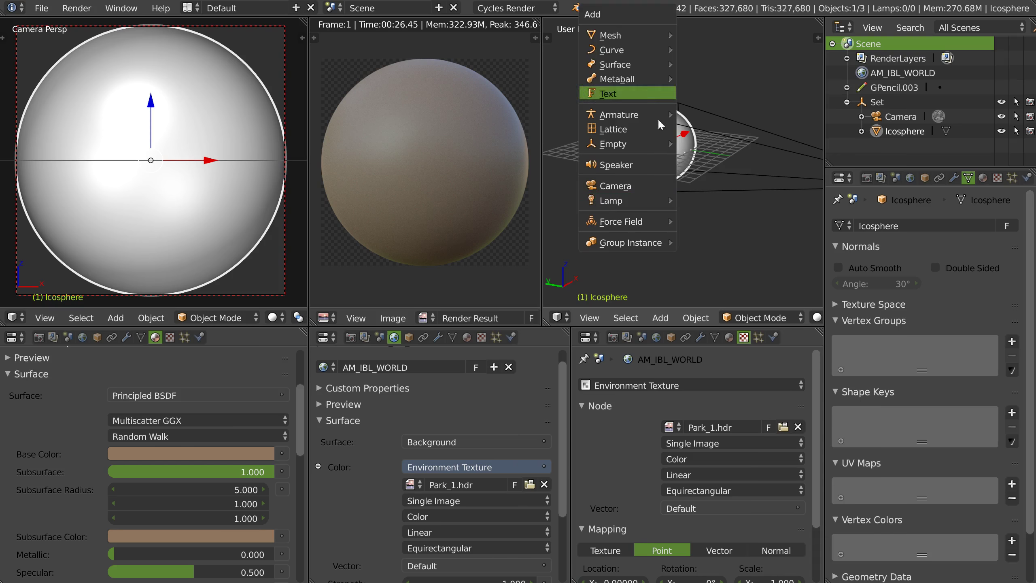
mouse_move(638, 36)
key("Escape")
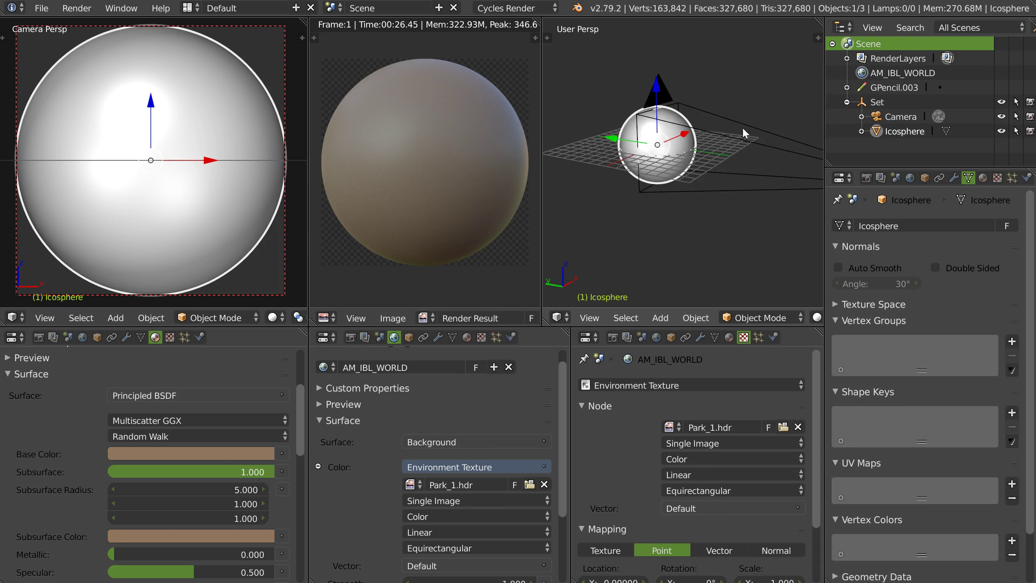
Examine the location, rotation, scale and dimensions of the icosphere, and the camera's transform values.
middle_click_drag(656, 190, 679, 146)
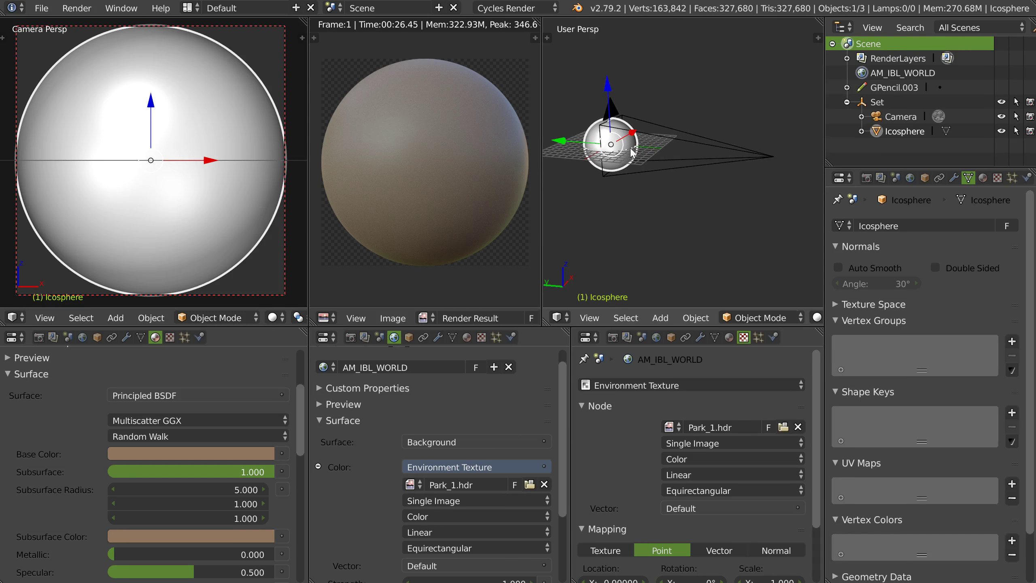
key("n")
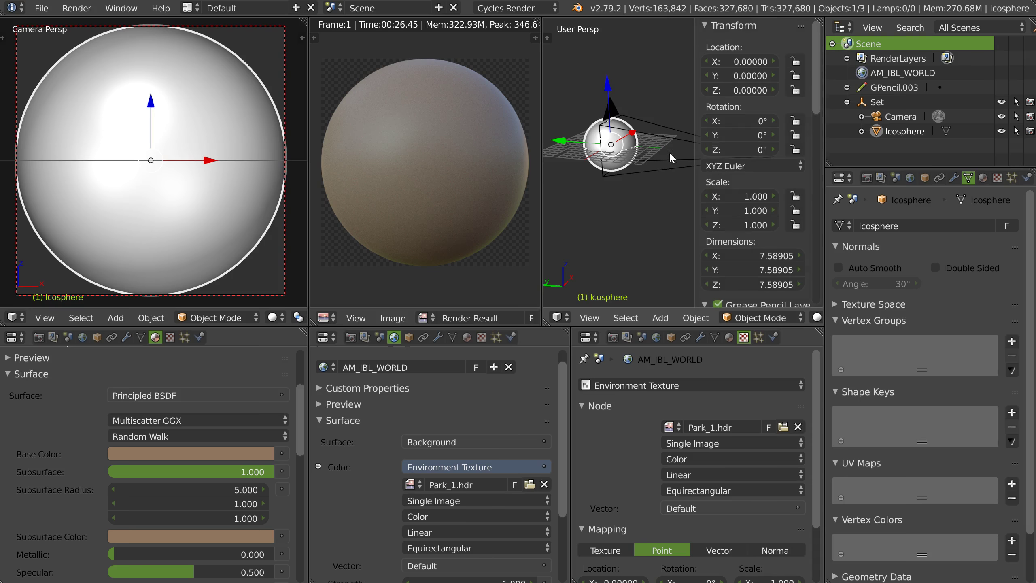
right_click(671, 164)
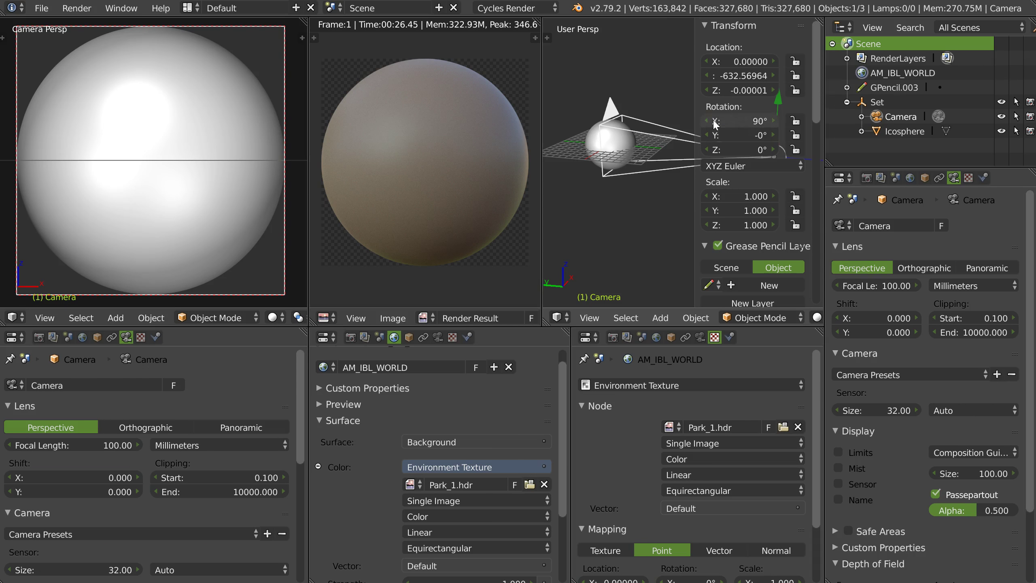
key("n")
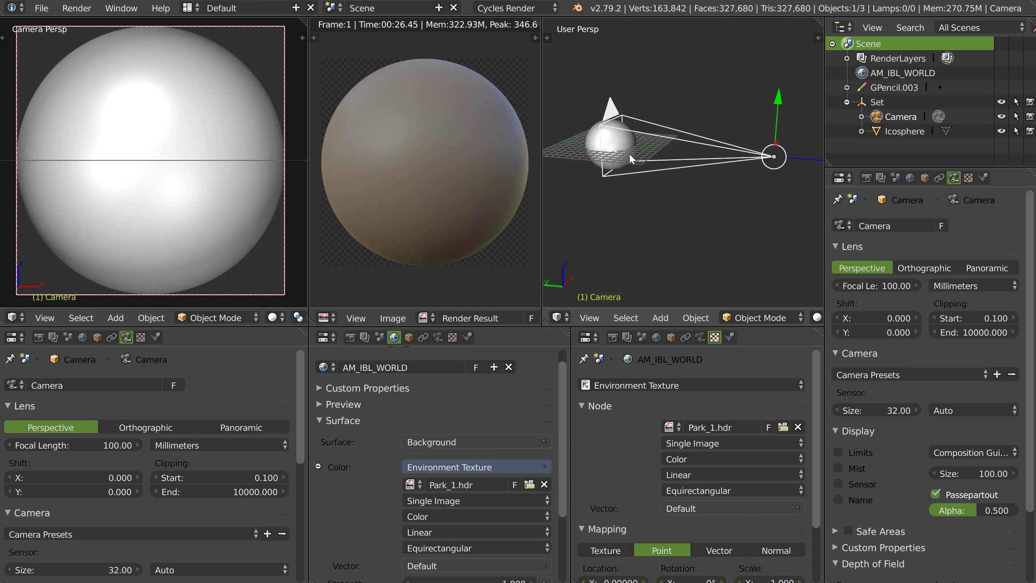
middle_click_drag(635, 149, 651, 135)
scroll(643, 144, "up", 2)
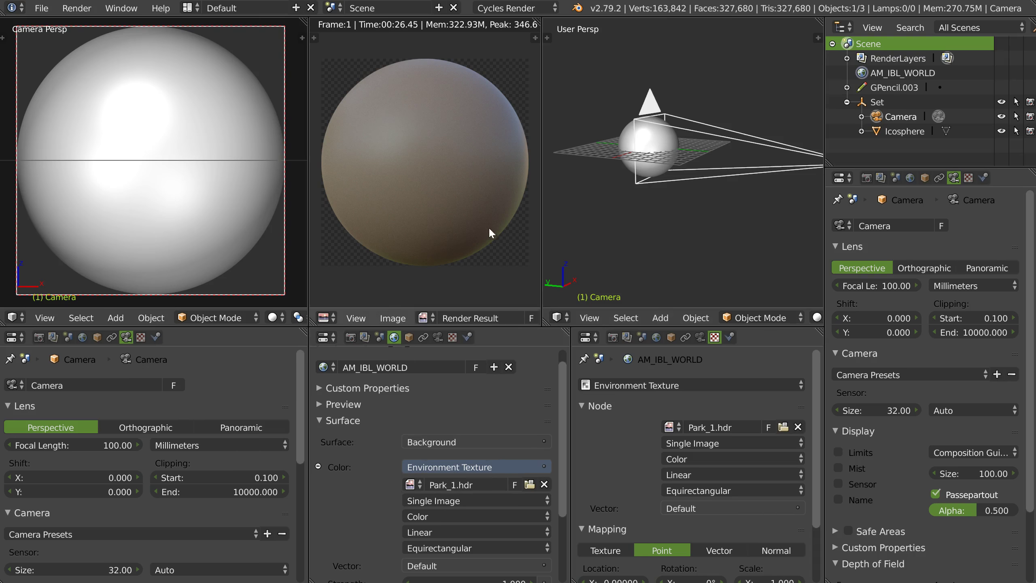
Select the icosphere and review its Principled BSDF settings, from base color and subsurface down to transmission and displacement.
right_click(668, 155)
scroll(186, 476, "down", 2)
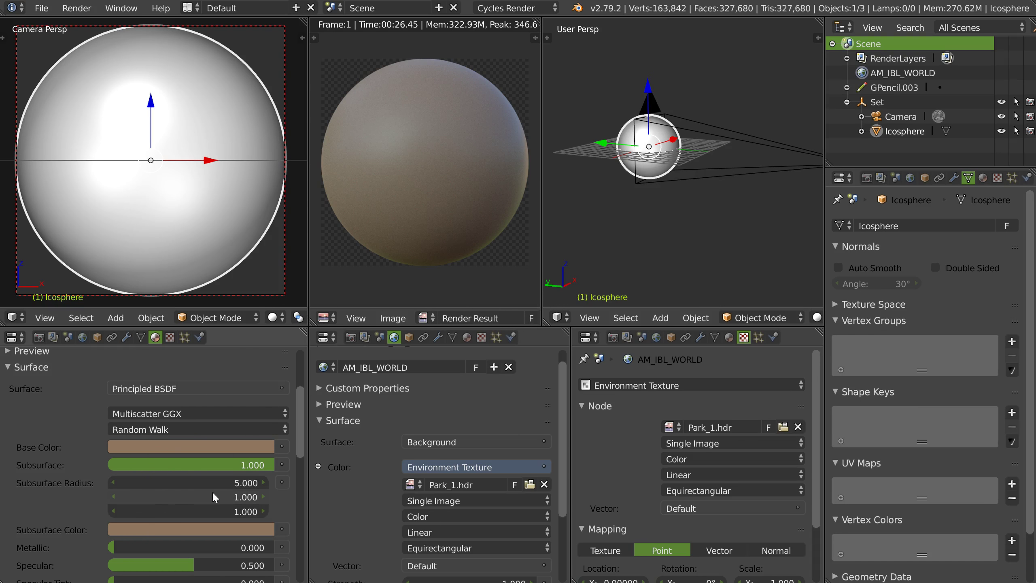
scroll(199, 492, "down", 3)
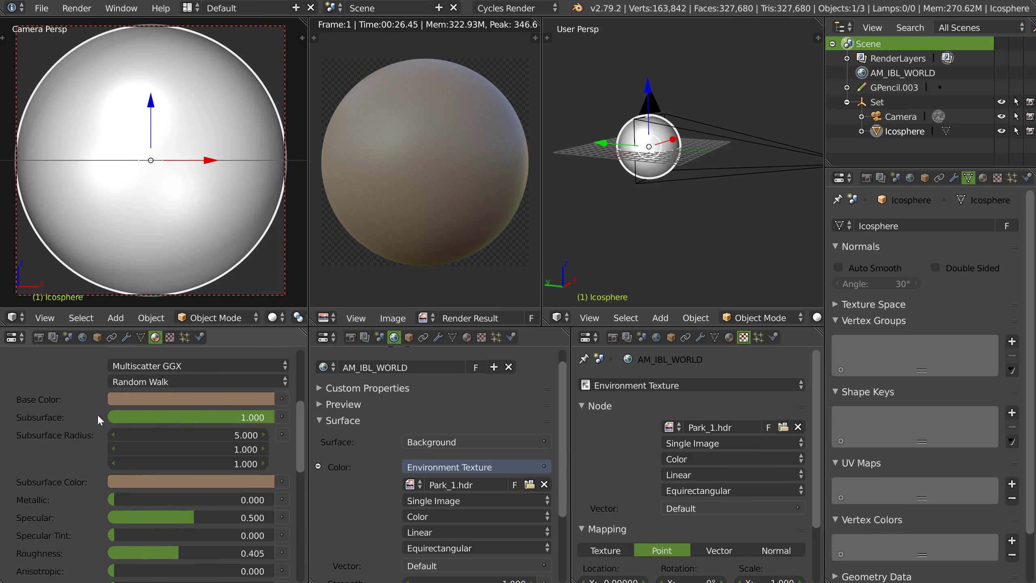
scroll(102, 416, "up", 3)
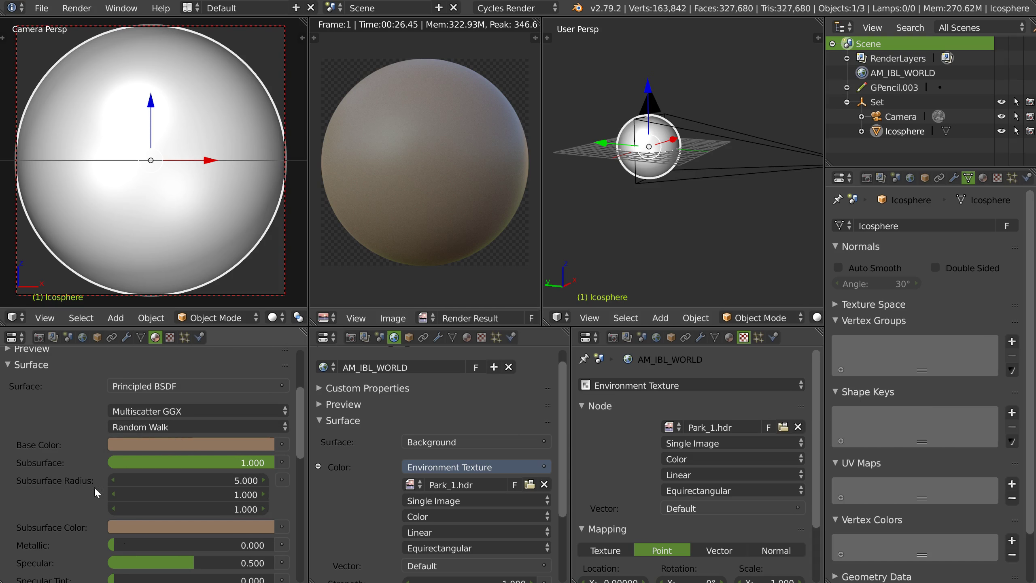
scroll(82, 494, "down", 5)
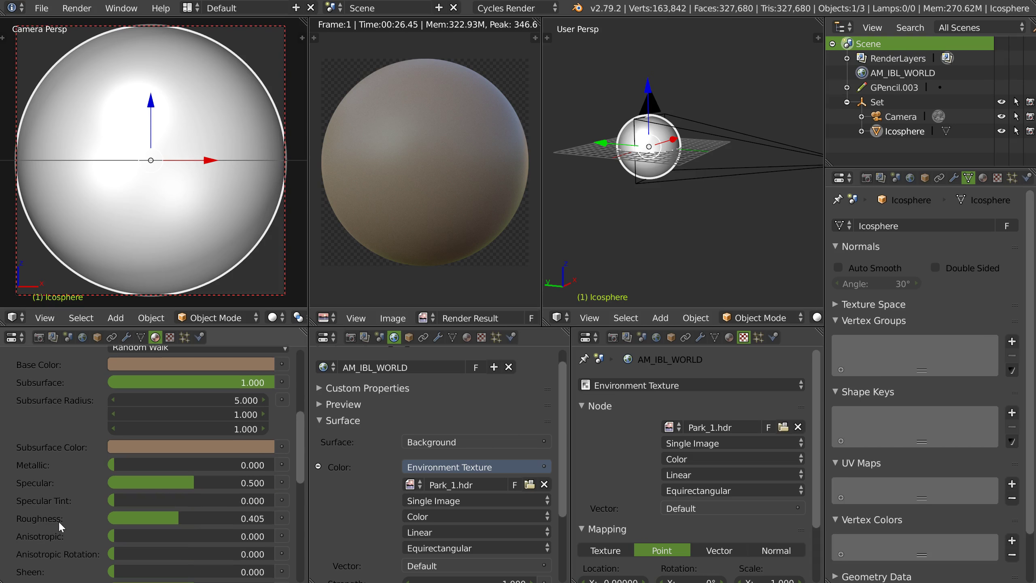
scroll(107, 466, "up", 5)
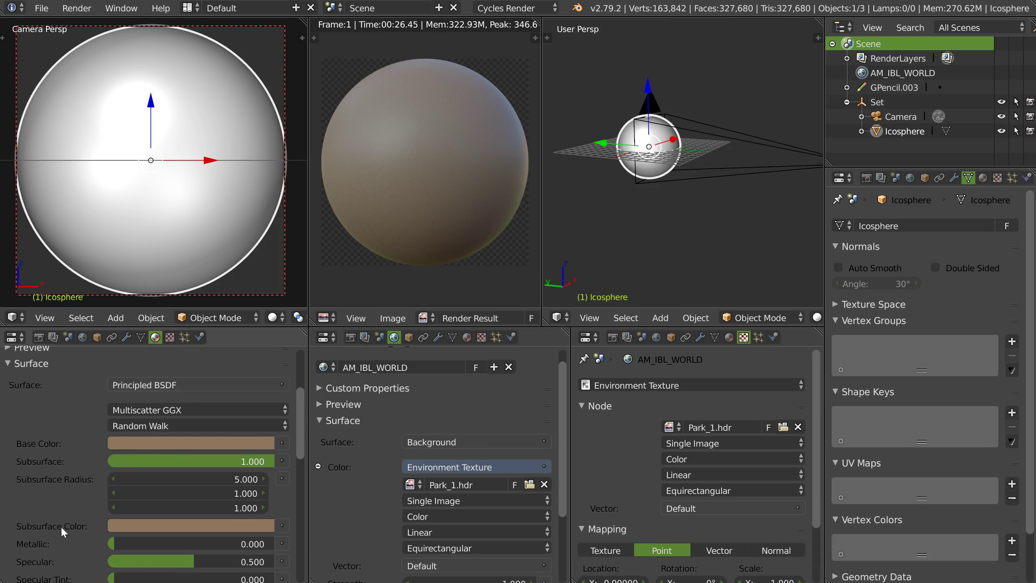
scroll(61, 527, "down", 18)
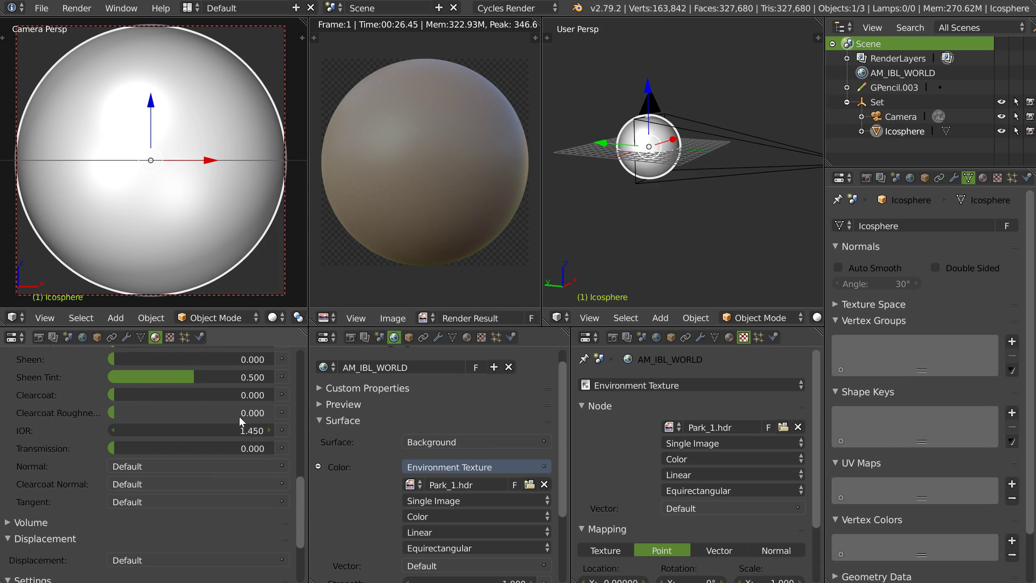
scroll(75, 422, "up", 11)
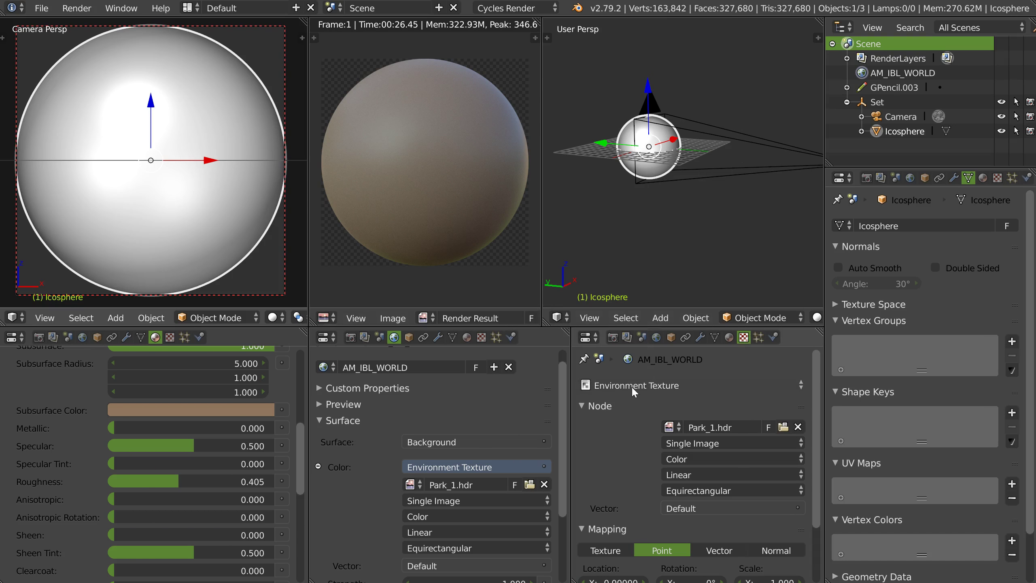
Review the environment texture's mapping values and the render settings for resolution, sampling and film.
scroll(631, 386, "down", 3)
scroll(628, 435, "down", 1)
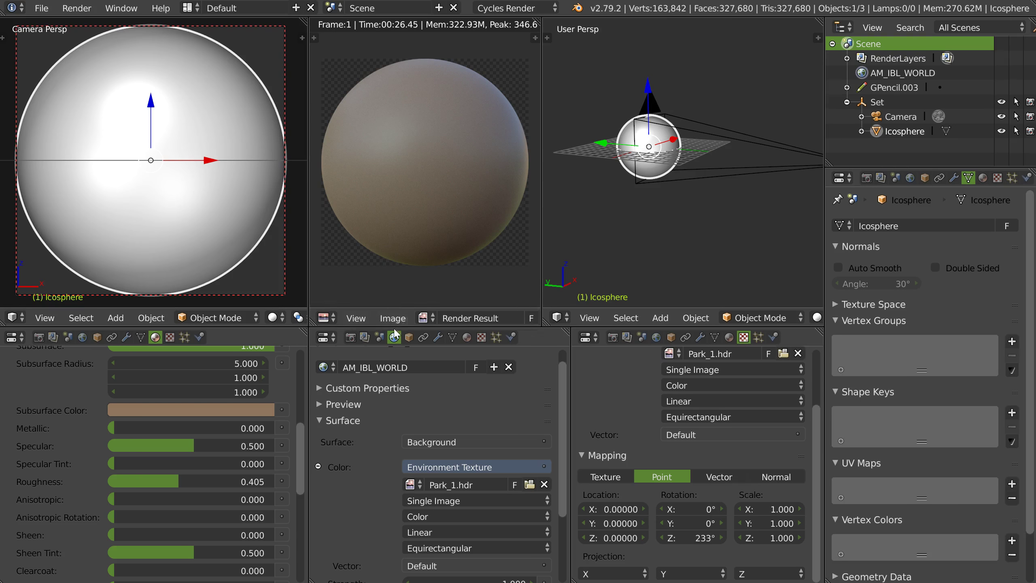
left_click(868, 178)
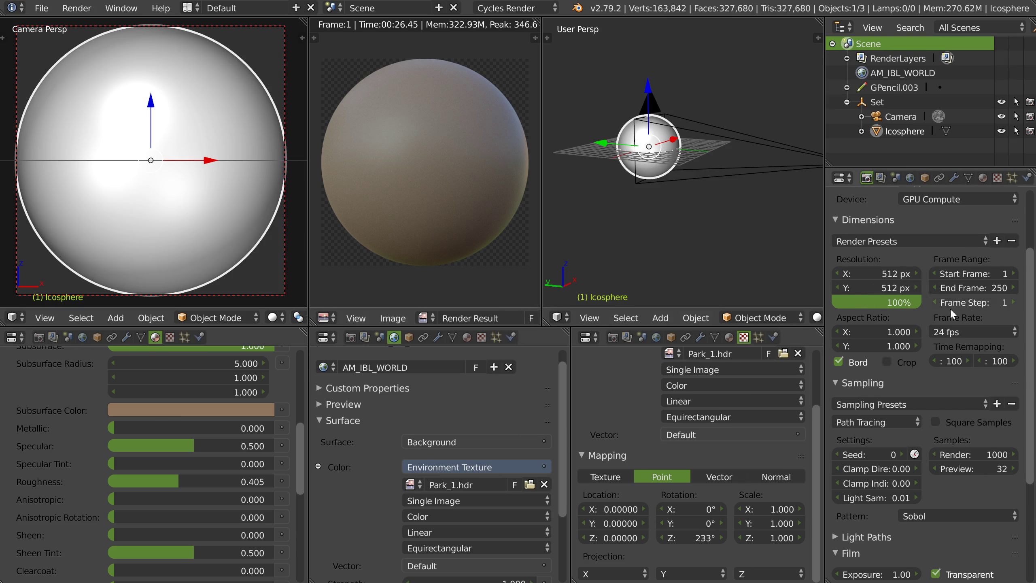
scroll(912, 284, "down", 6)
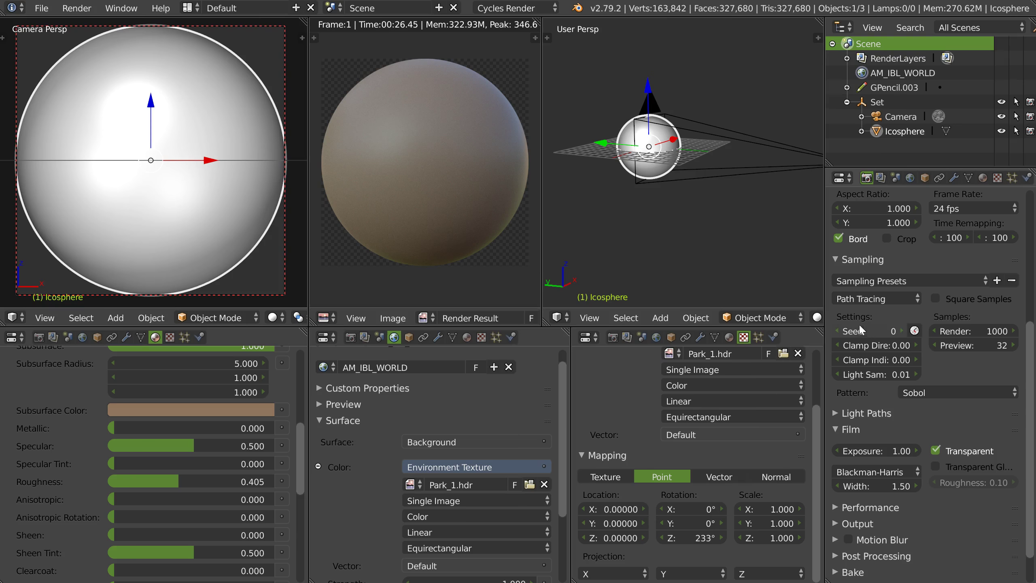
scroll(946, 382, "down", 2)
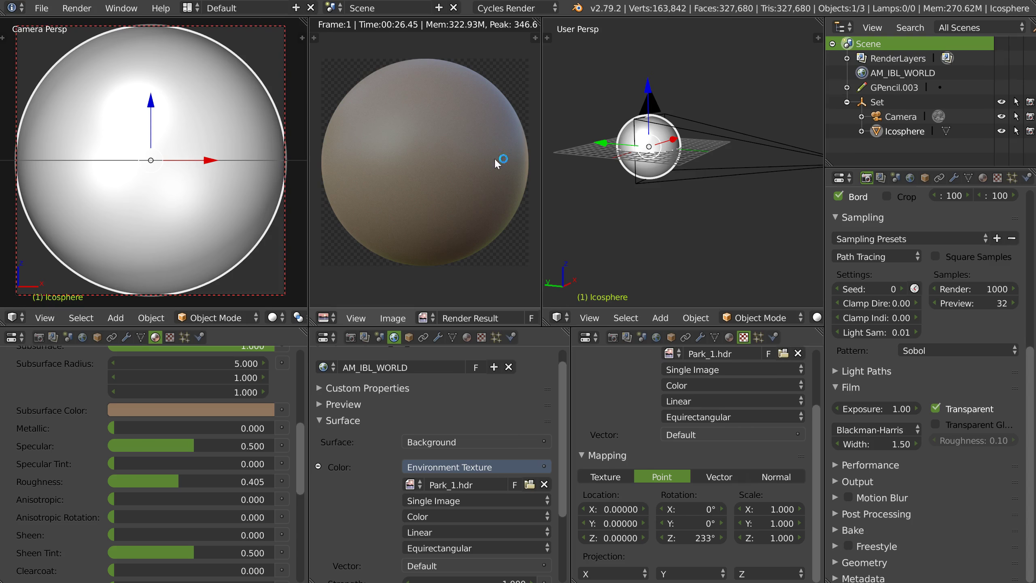
left_click(391, 318)
left_click(426, 229)
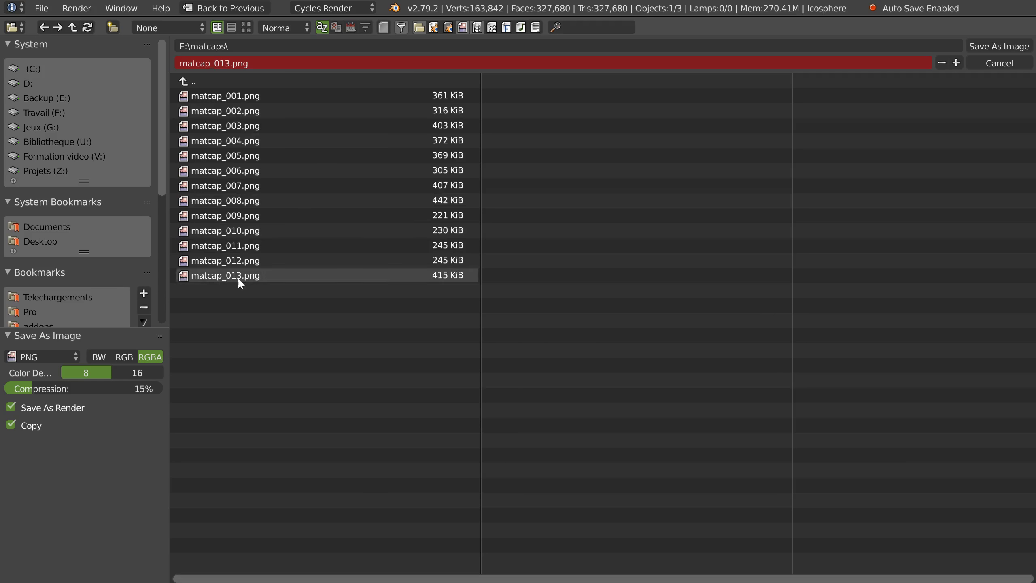
left_click(993, 64)
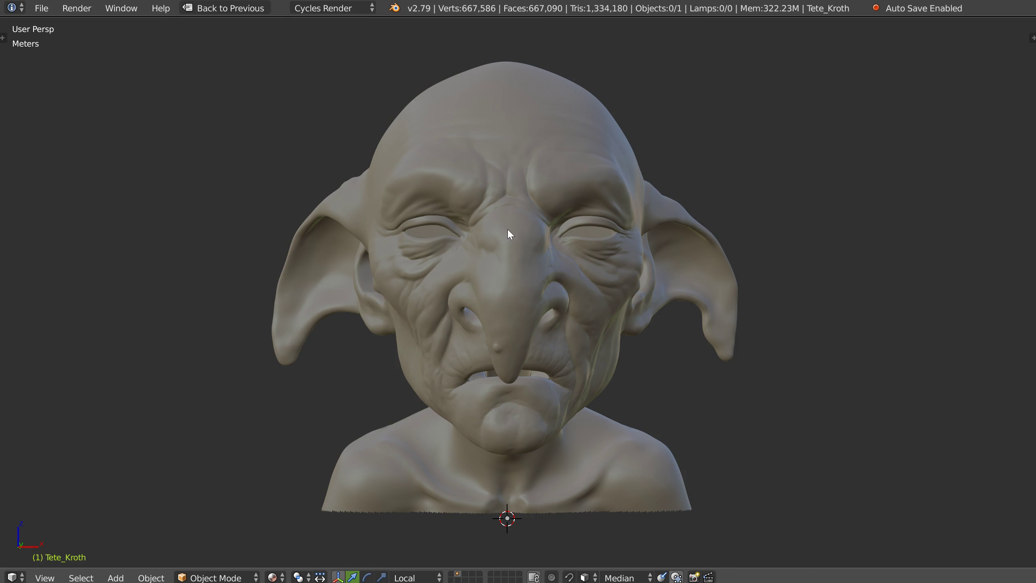
Leave the maximized 3D view and inspect the node chain of the head's existing material.
key("ctrl+space")
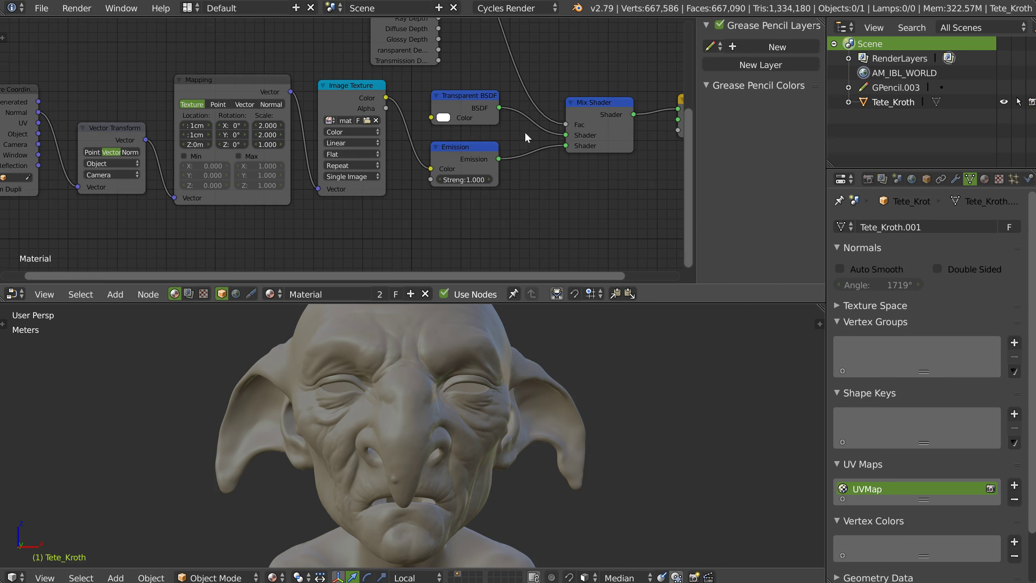
middle_click_drag(526, 133, 522, 148)
key("n")
middle_click_drag(455, 74, 452, 104)
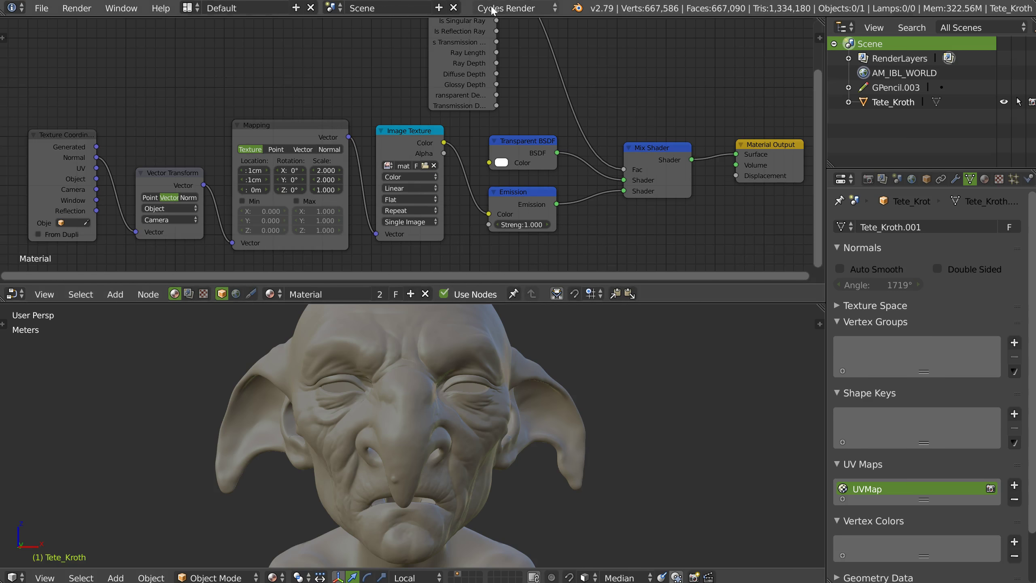
middle_click_drag(518, 208, 531, 168)
scroll(532, 169, "down", 1)
left_click(516, 156)
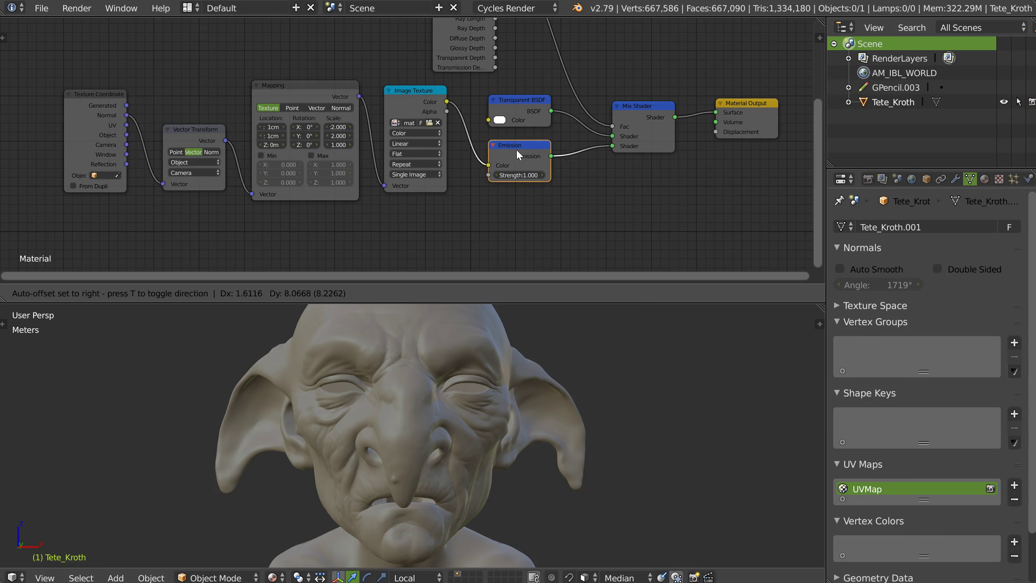
scroll(525, 205, "down", 3)
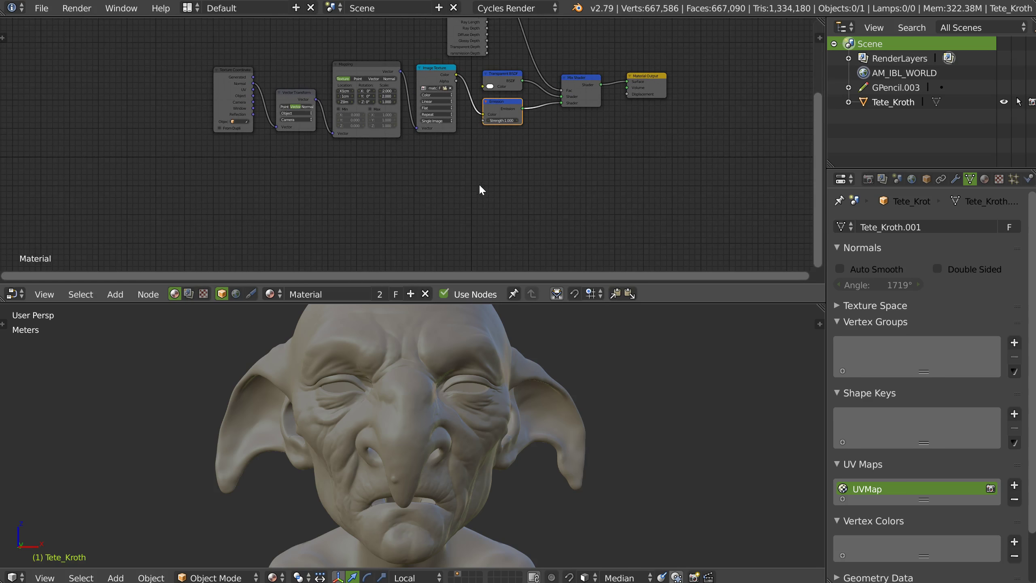
Add a second Emission shader node in the empty space below the head material's existing nodes.
key("shift+a")
mouse_move(467, 232)
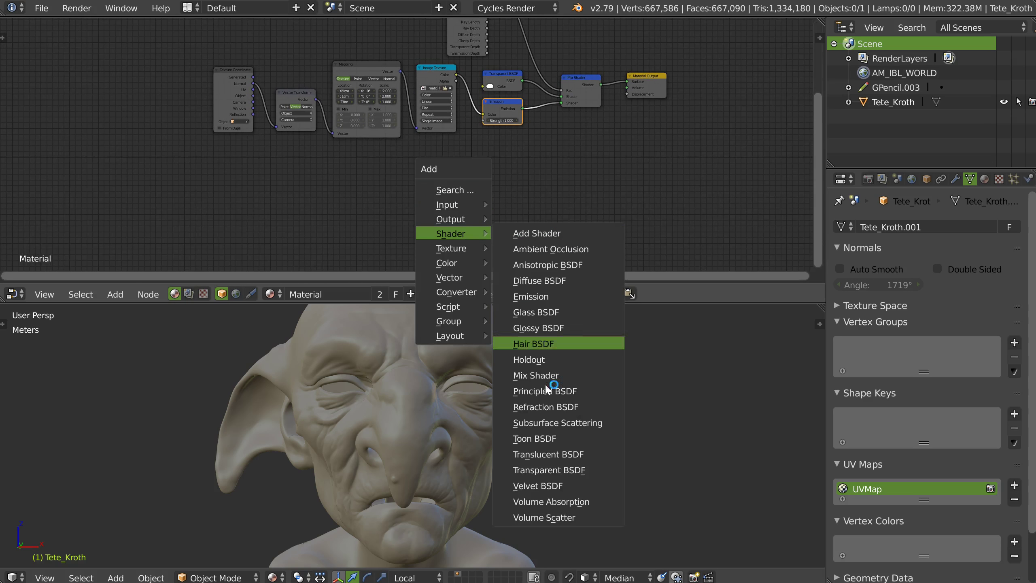
left_click(530, 296)
left_click(491, 201)
scroll(498, 192, "up", 2)
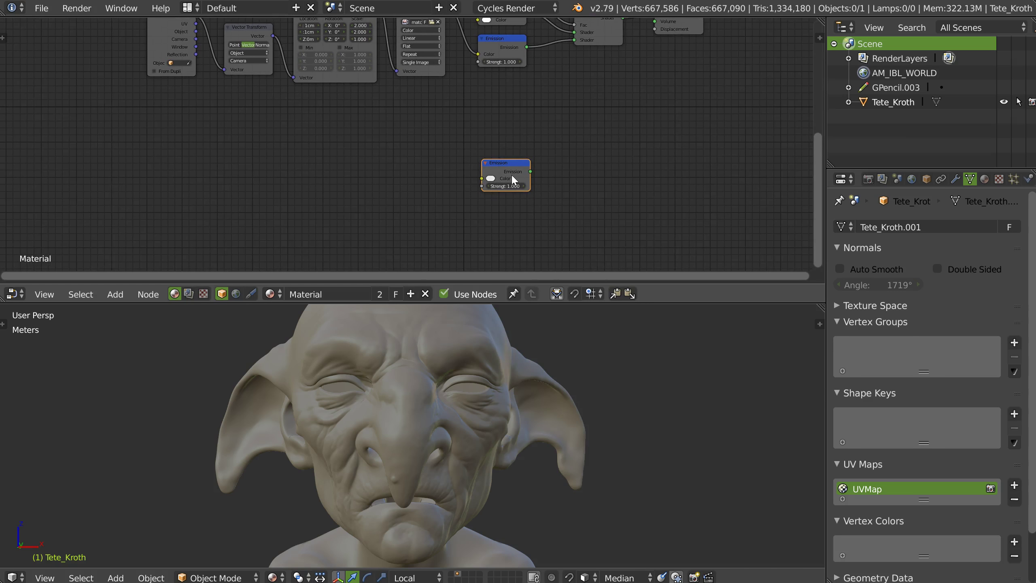
Generate an Image Texture, Mapping and Texture Coordinate setup for the new Emission node, and move the Texture Coordinate node farther from Mapping.
key("ctrl+t")
middle_click_drag(312, 170, 462, 181)
left_click_drag(391, 200, 313, 197)
scroll(280, 158, "up", 2)
middle_click_drag(344, 114, 297, 132)
middle_click_drag(637, 128, 505, 159)
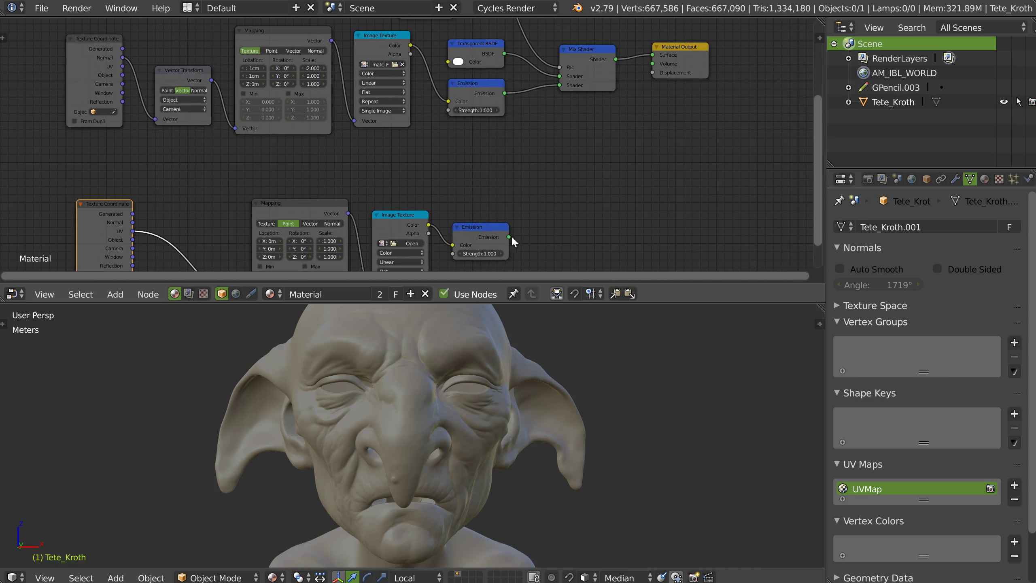
Connect the new Emission node to the Material Output surface and load matcap_013.png into its Image Texture node.
left_click(486, 232, "ctrl+shift")
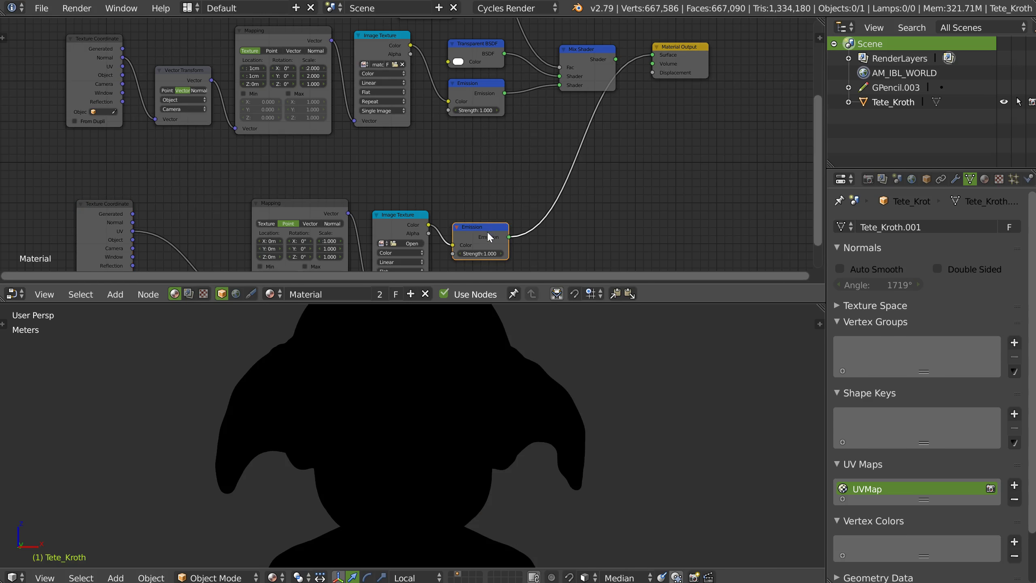
middle_click_drag(454, 192, 498, 87)
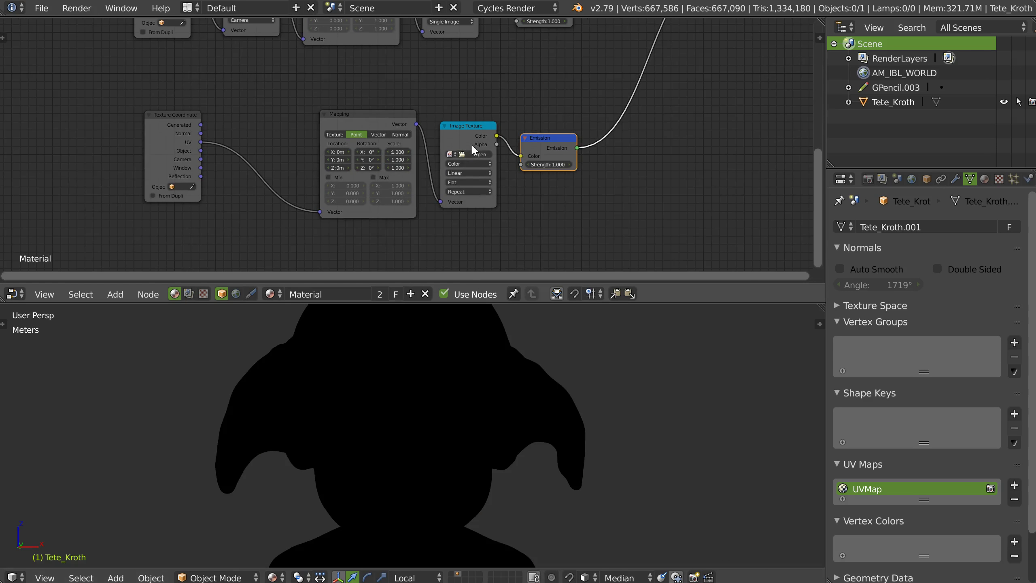
left_click(477, 154)
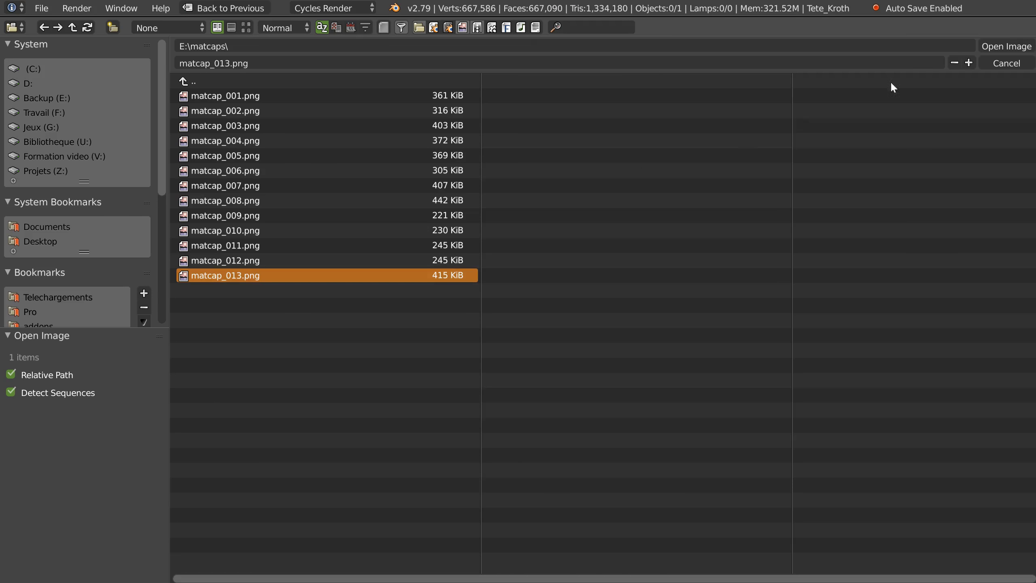
left_click(1001, 44)
middle_click_drag(486, 319, 409, 437)
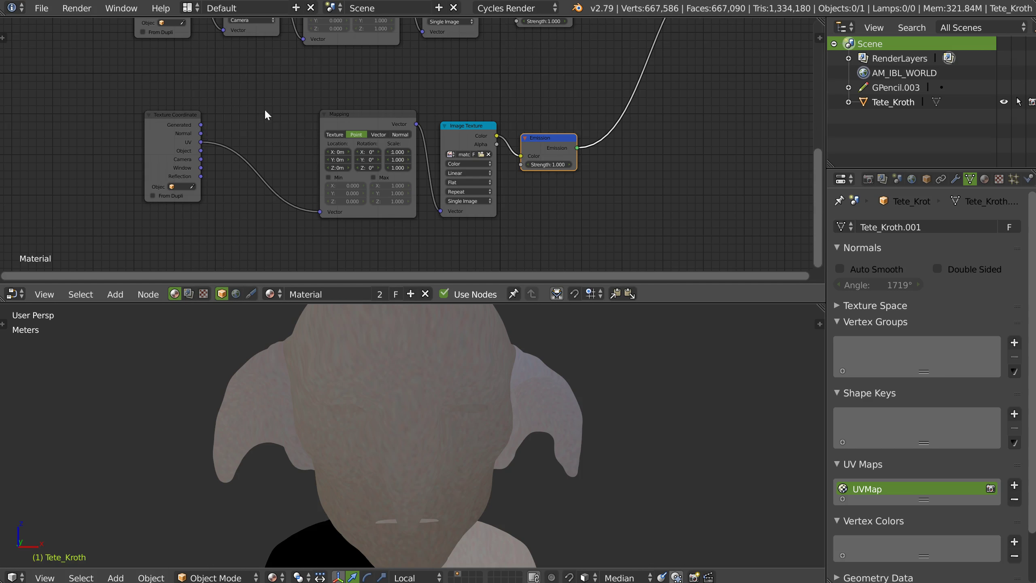
Add a Vector Transform node and insert it between the new Texture Coordinate and Mapping nodes.
middle_click_drag(220, 74, 228, 129)
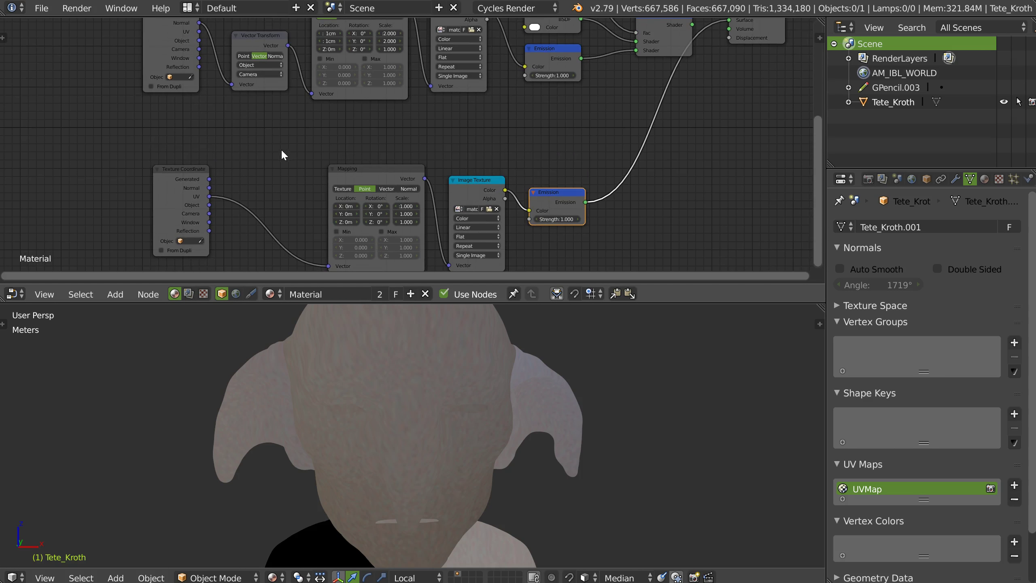
key("shift+a")
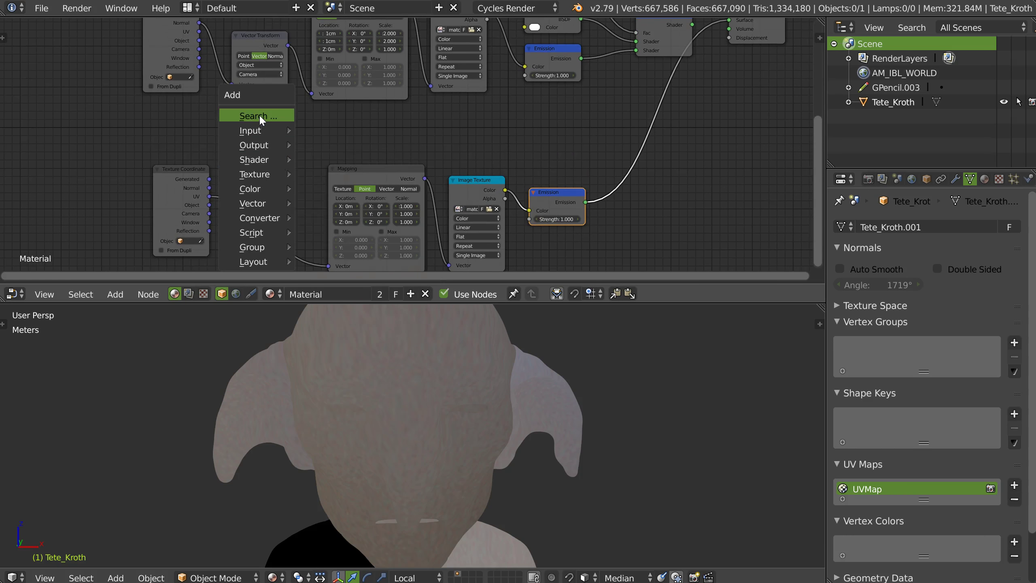
left_click(259, 115)
type("vect")
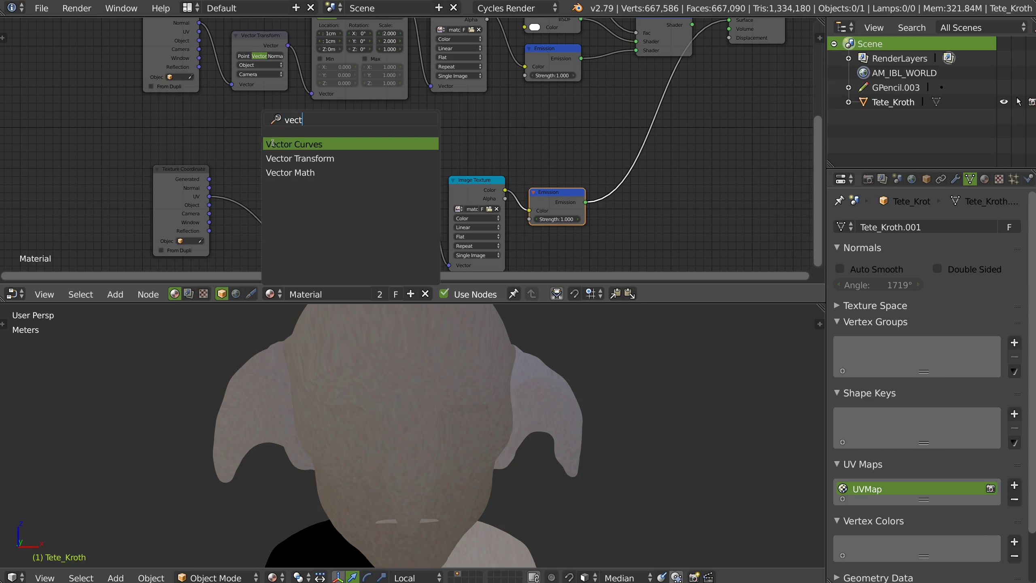
left_click(300, 158)
left_click(285, 240)
middle_click_drag(252, 184, 267, 105)
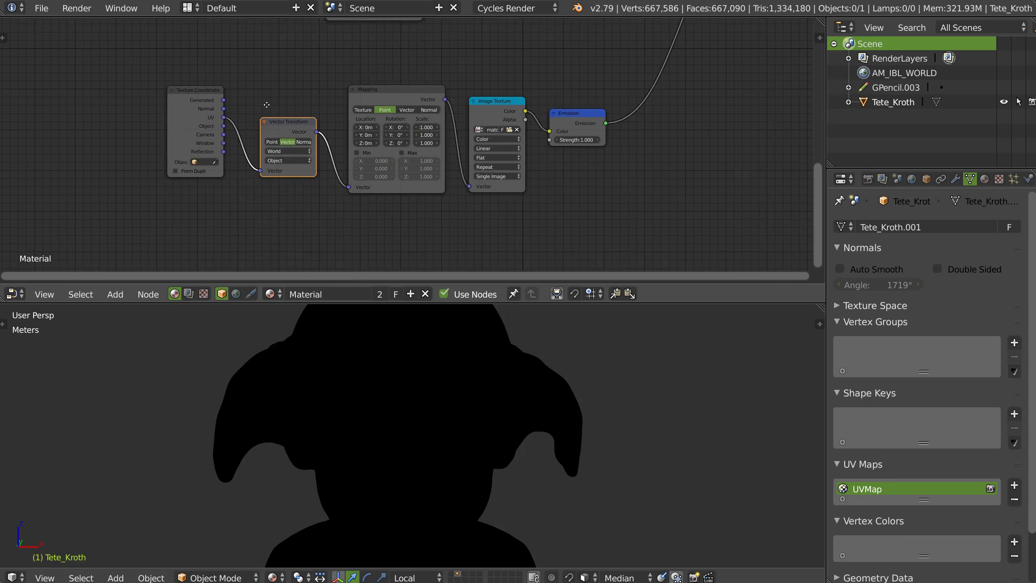
Feed the Normal coordinate into the new Vector Transform node and set it to convert from Object to Camera space.
scroll(205, 107, "up", 3)
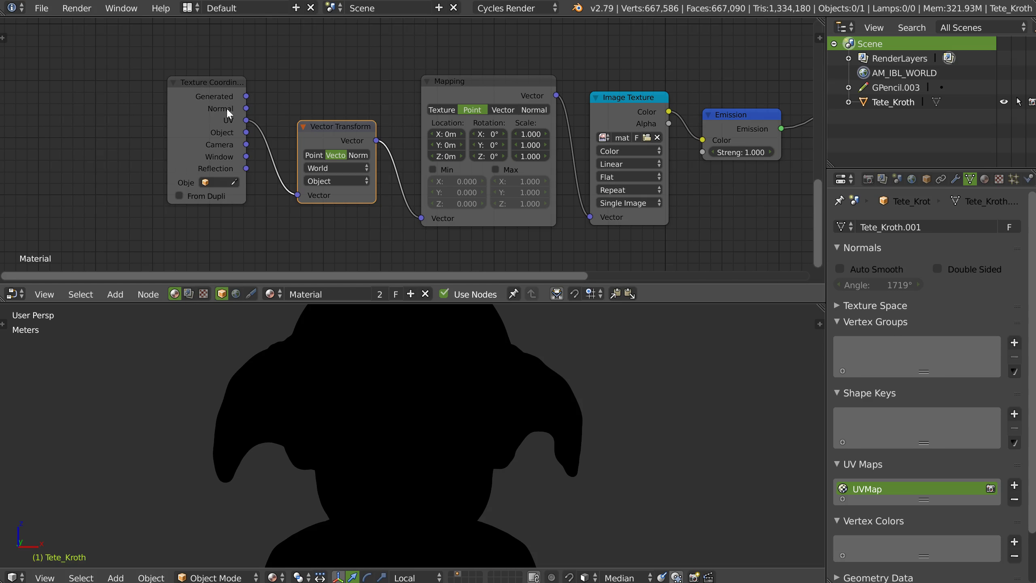
left_click_drag(246, 108, 313, 199)
middle_click_drag(371, 118, 309, 123)
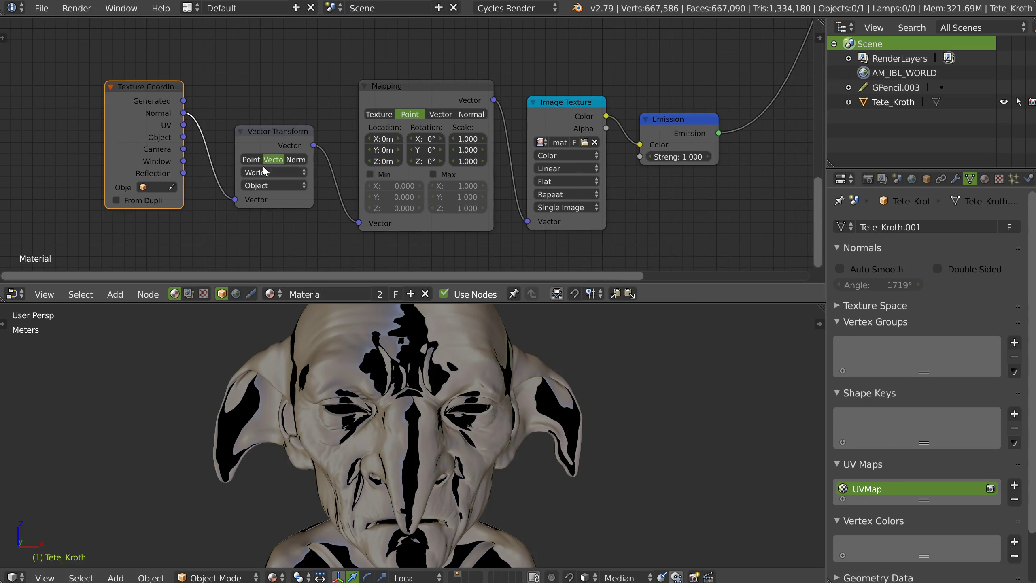
left_click(271, 171)
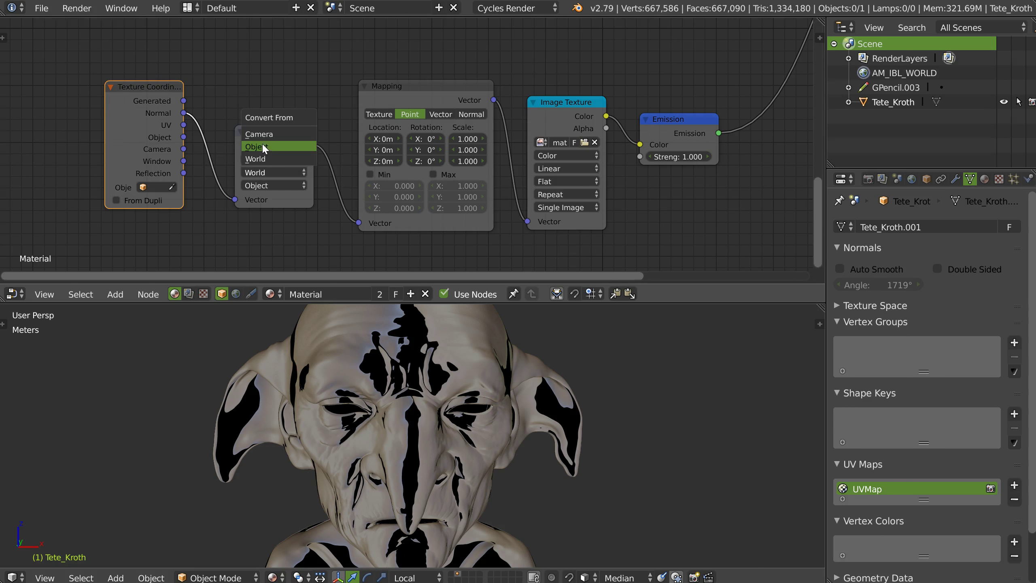
left_click(263, 146)
left_click(261, 184)
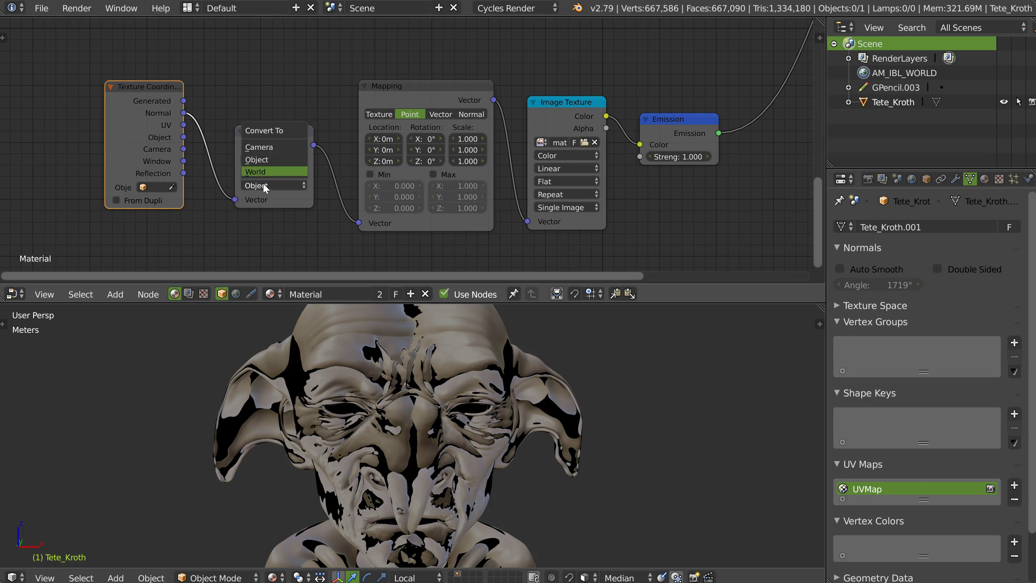
left_click(265, 148)
Set the new Mapping node's X and Y location to 1cm.
middle_click_drag(391, 105, 305, 153)
mouse_move(295, 77)
middle_mouse_down()
mouse_move(304, 193)
mouse_move(298, 76)
middle_mouse_up()
left_click(297, 189)
type("1cm")
key("Tab")
type("2")
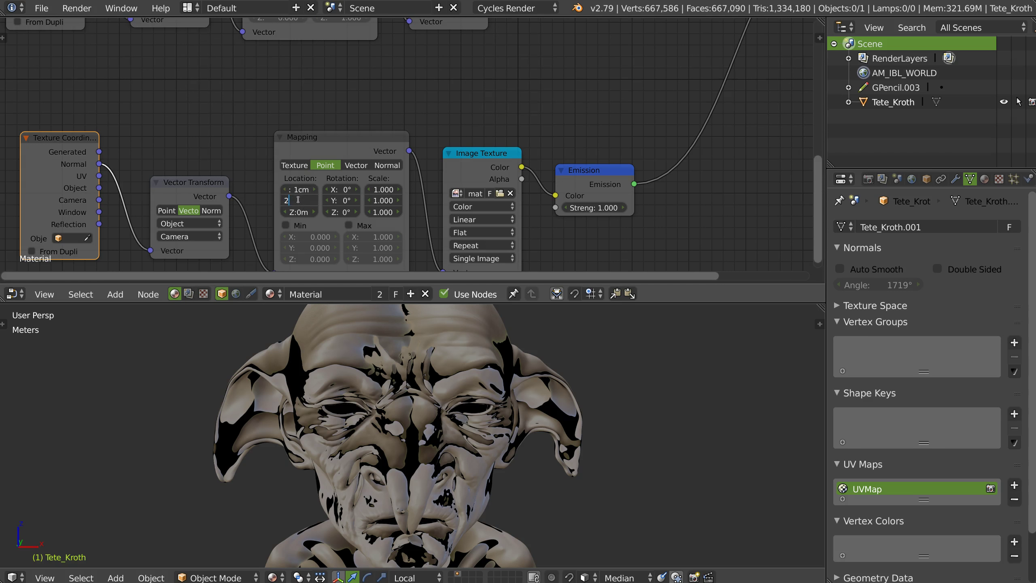
type("cm")
Set the new Mapping node's X and Y scale to 2.
left_click(381, 190)
type("2")
key("Return")
left_click(378, 200)
type("2")
key("Return")
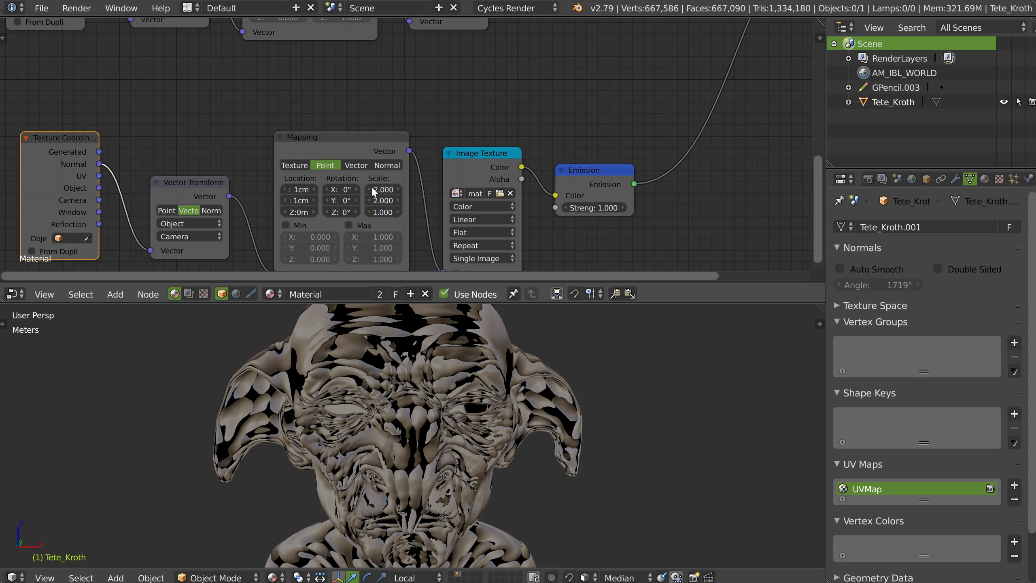
Change the new Mapping node's vector type to Texture.
middle_click_drag(256, 161, 271, 227)
scroll(294, 123, "down", 5, "shift")
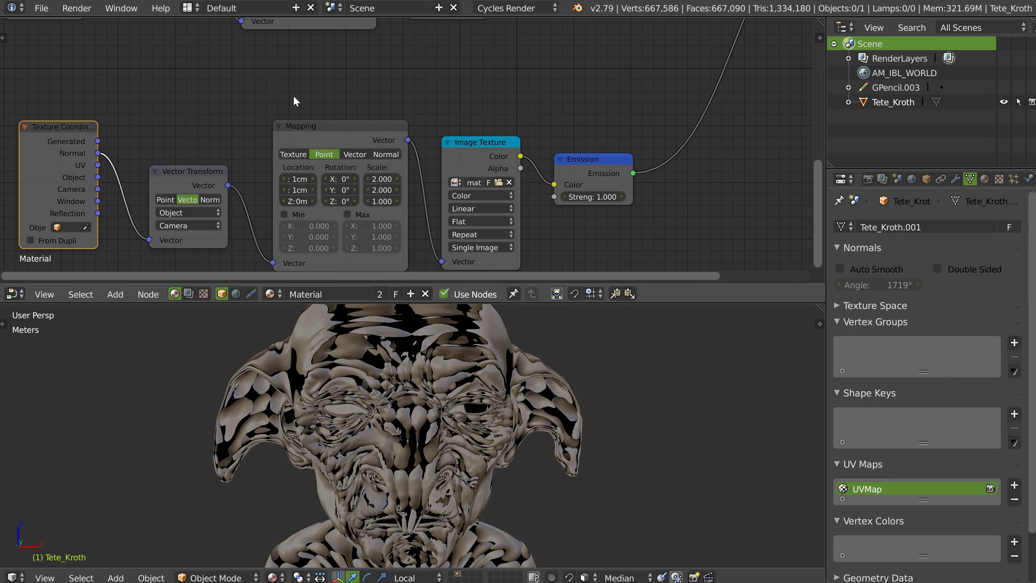
left_click(293, 154)
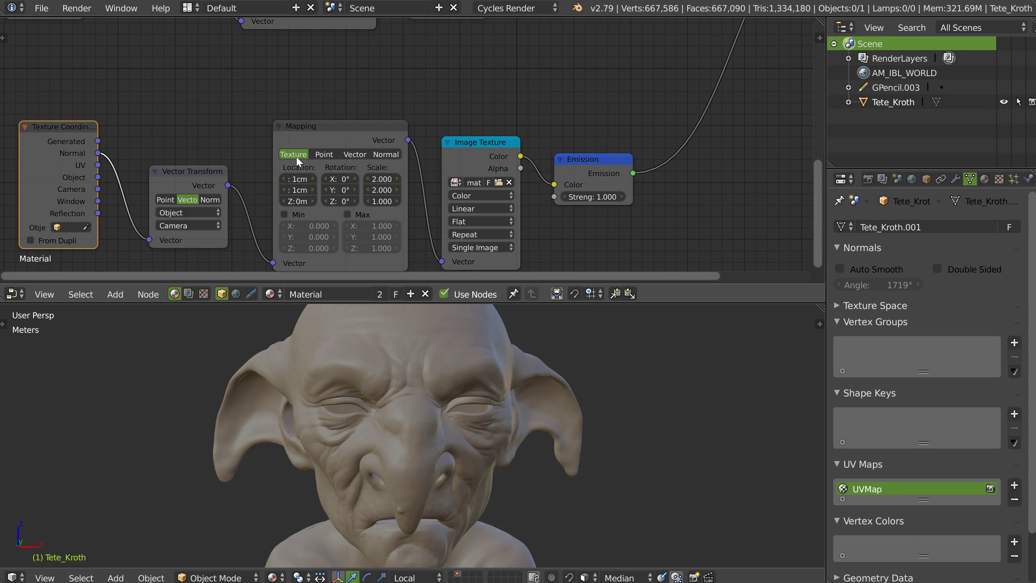
Switch the 3D view to Rendered shading and orbit around the head to check the matcap.
mouse_move(425, 447)
middle_mouse_down()
mouse_move(352, 431)
mouse_move(421, 423)
mouse_move(249, 439)
mouse_move(445, 434)
mouse_move(414, 441)
mouse_move(383, 423)
middle_mouse_up()
scroll(395, 433, "down", 3)
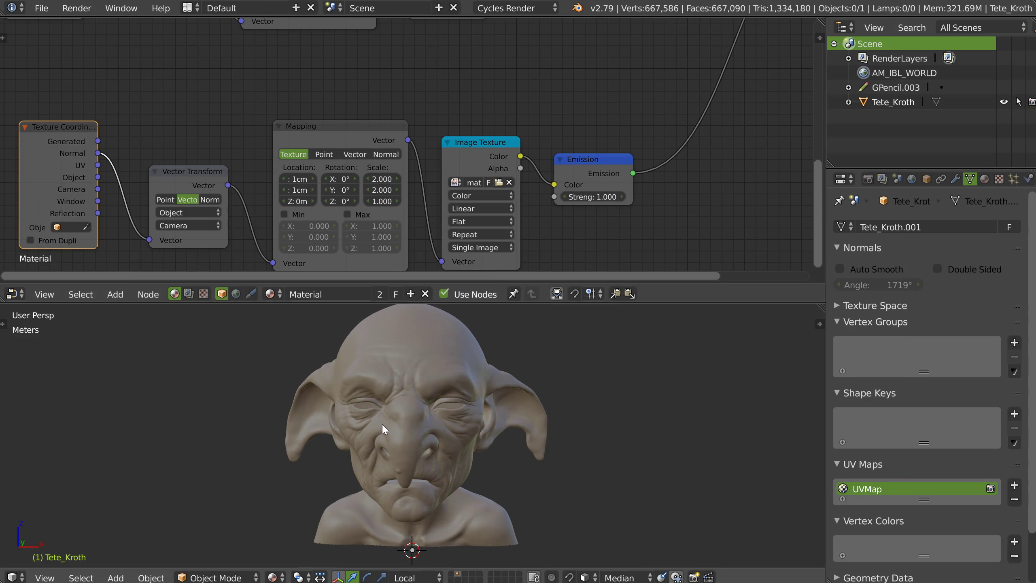
key("z")
left_click(465, 368)
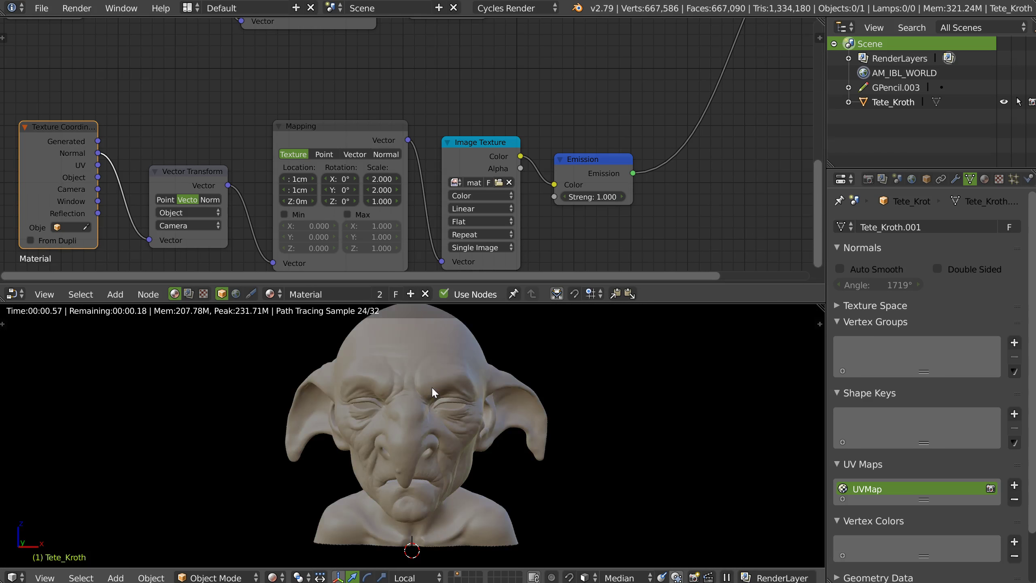
middle_click_drag(431, 387, 430, 434)
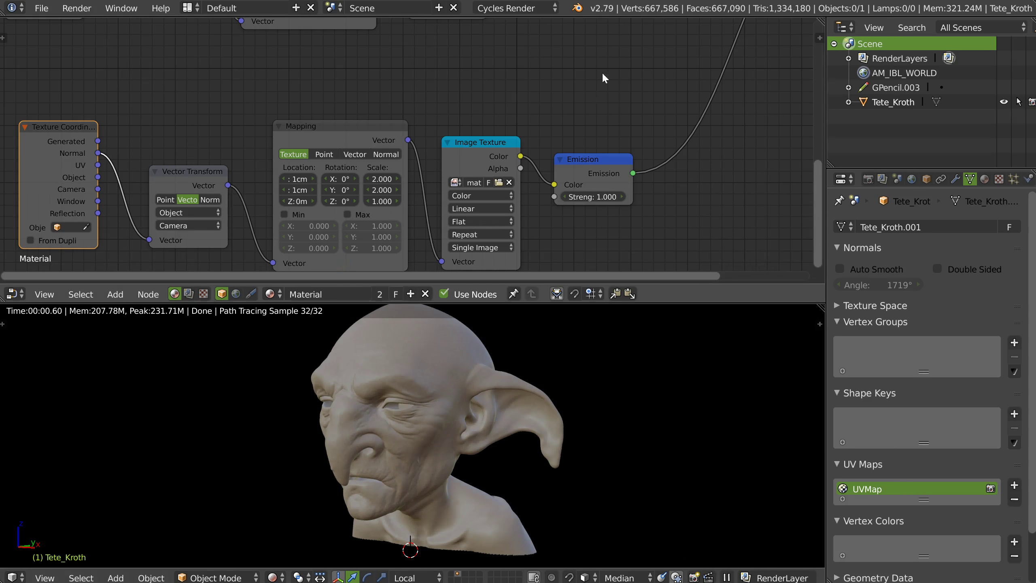
Assign matcap_013.png to the original chain's Image Texture node and connect its Mix Shader to the Material Output for comparison on the head.
scroll(602, 78, "down", 4)
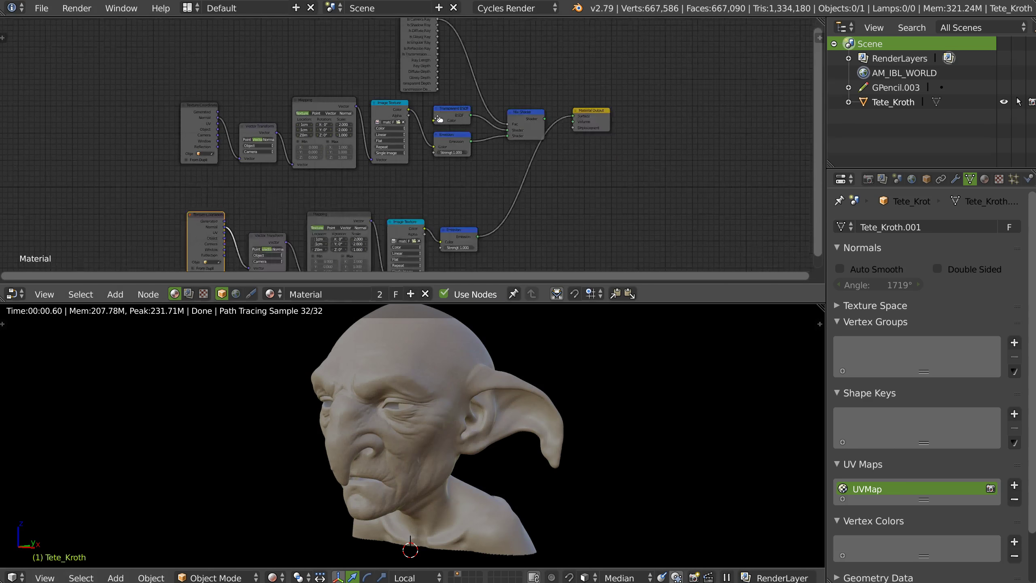
middle_click_drag(438, 119, 436, 24)
scroll(424, 196, "up", 2)
middle_click_drag(416, 196, 454, 175)
scroll(454, 172, "up", 4)
middle_click_drag(408, 413, 436, 417)
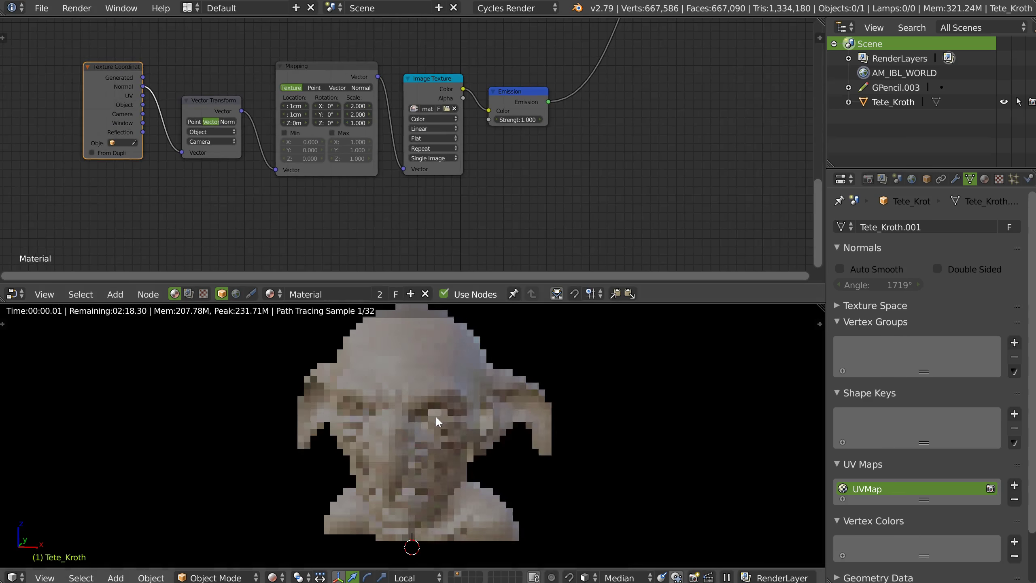
scroll(542, 123, "down", 2)
scroll(549, 98, "up", 2)
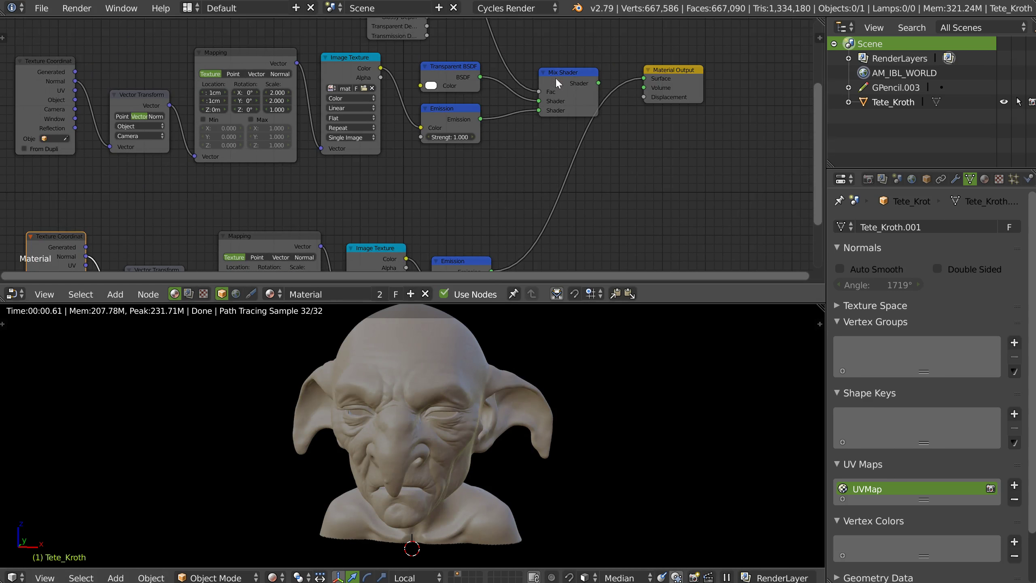
left_click(332, 90)
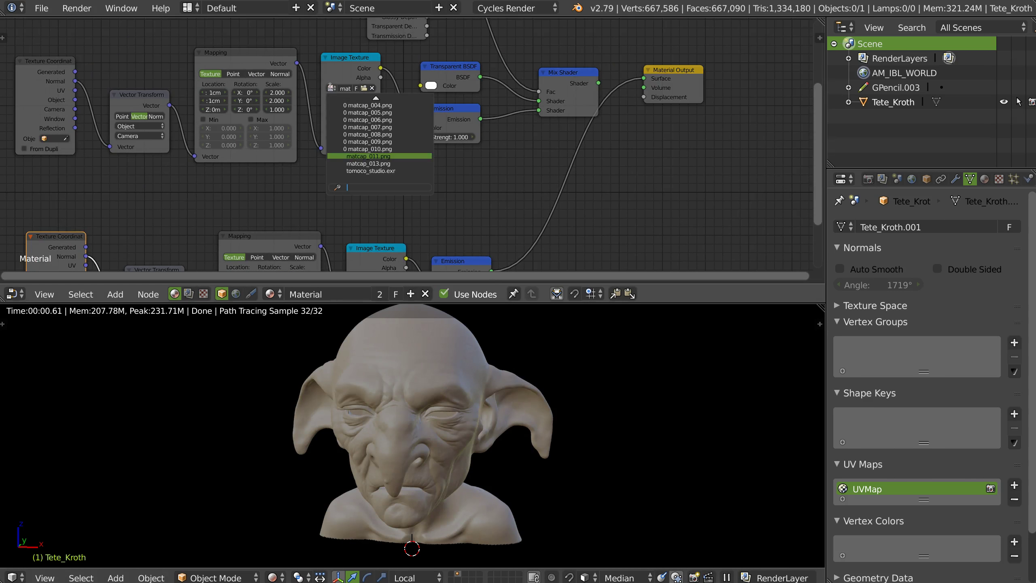
left_click(360, 163)
left_click(573, 75)
middle_click_drag(431, 428, 434, 402)
Connect the second Emission node back to the Material Output surface and view the head up close.
middle_click_drag(491, 167, 509, 43)
left_click(513, 145, "ctrl+shift")
middle_click_drag(371, 173, 484, 167)
scroll(405, 183, "up", 4)
scroll(496, 181, "up", 2)
scroll(484, 167, "down", 1)
scroll(429, 406, "up", 3)
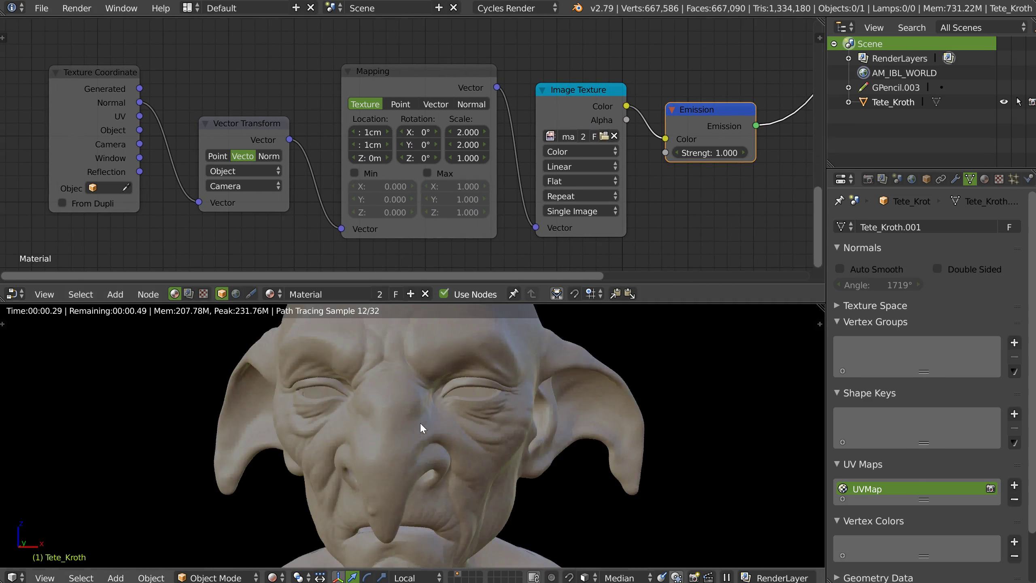
Switch the 3D view from Rendered to Solid and on to the real-time material display, and view the head from several angles.
key("z")
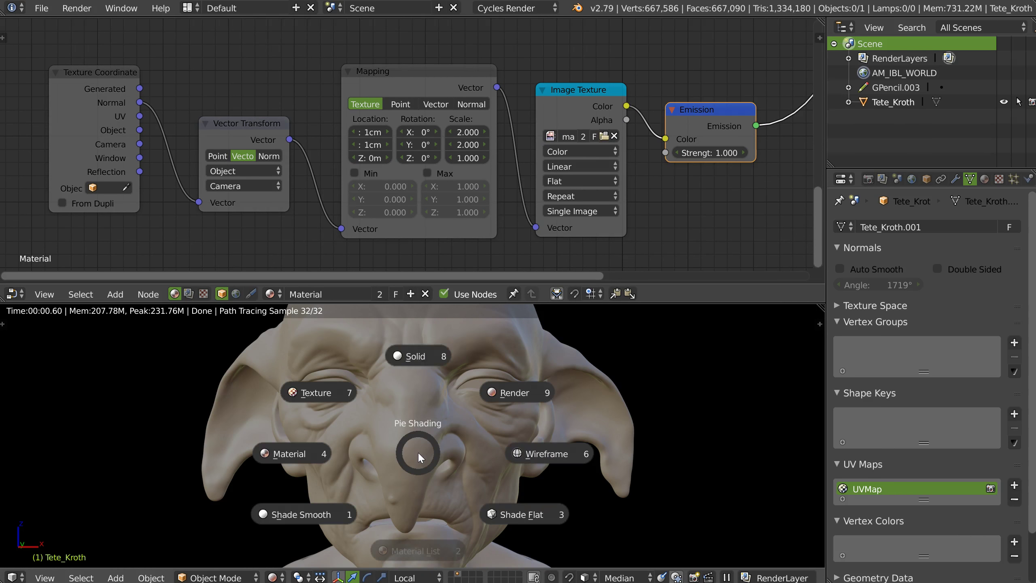
left_click(413, 358)
key("z")
left_click(317, 407)
middle_click_drag(457, 408, 410, 366)
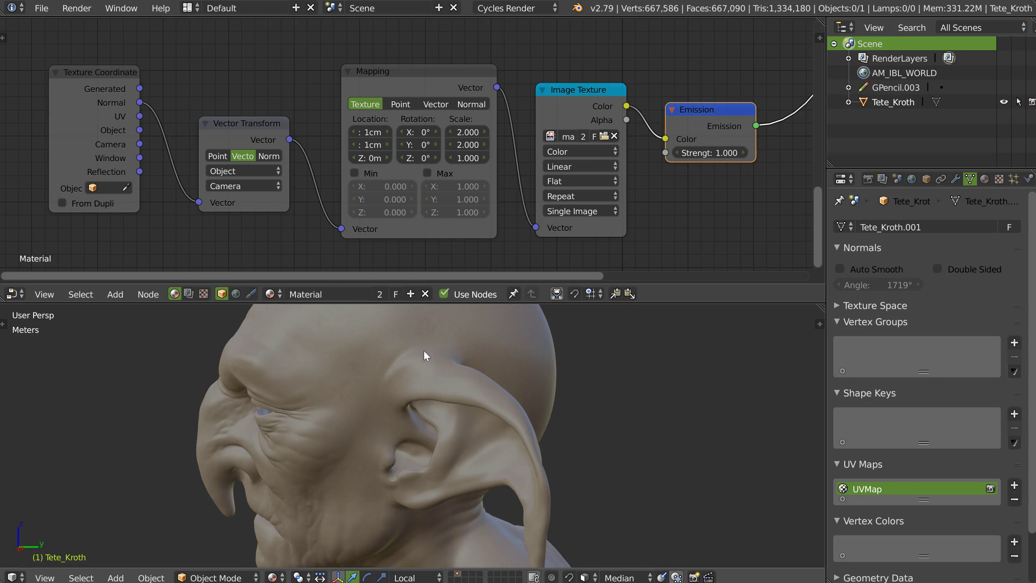
middle_click_drag(354, 388, 417, 403)
scroll(408, 404, "down", 4)
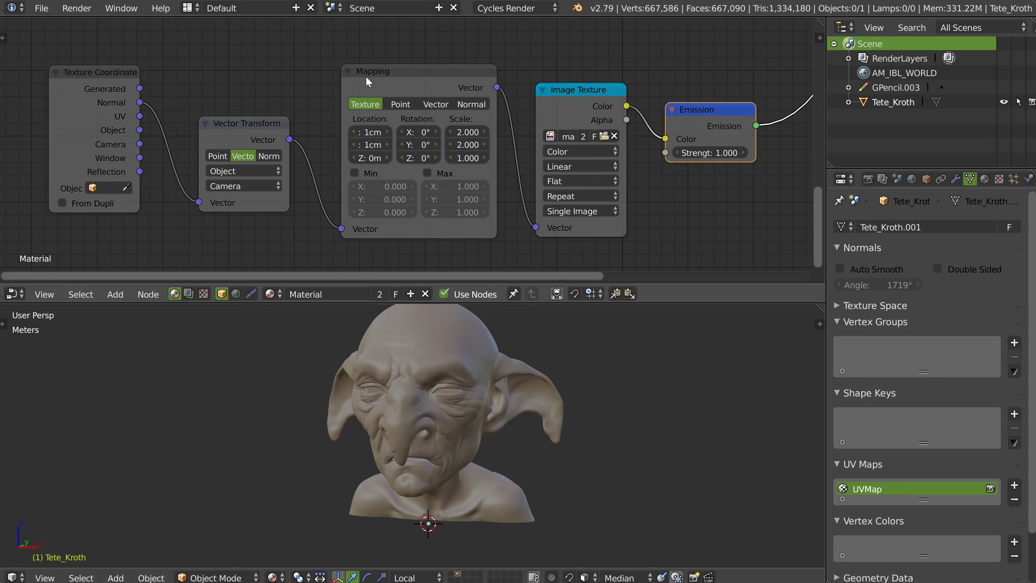
Review the matcap node chain from the Emission node back to Texture Coordinate, nudging nodes slightly apart.
left_click_drag(700, 113, 713, 105)
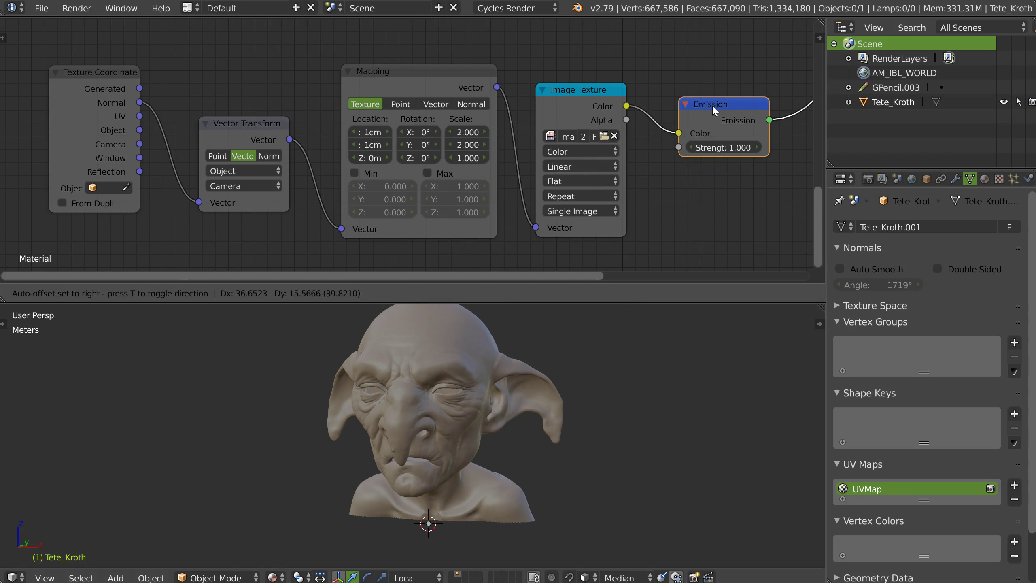
left_click_drag(579, 97, 585, 92)
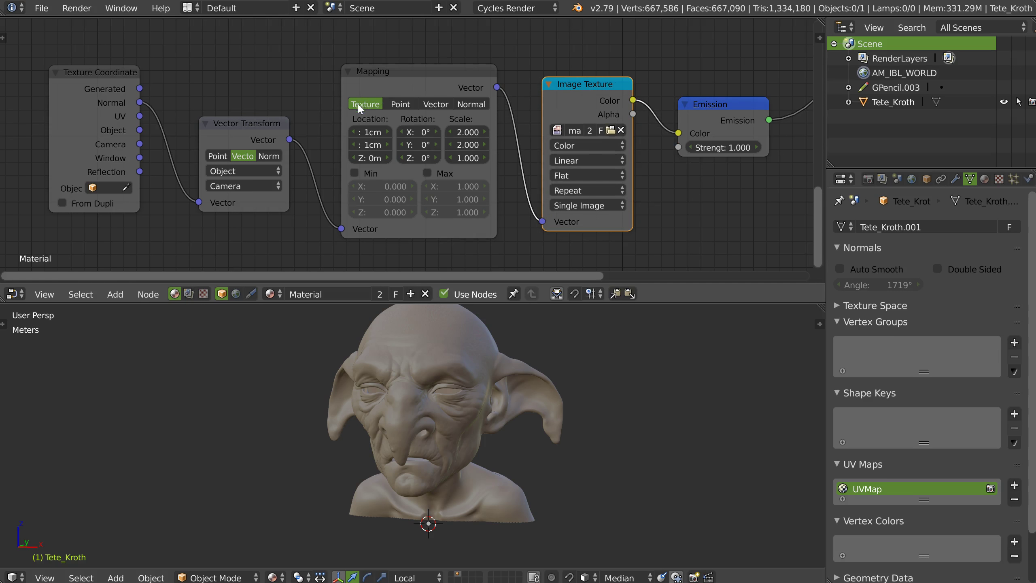
left_click(375, 75)
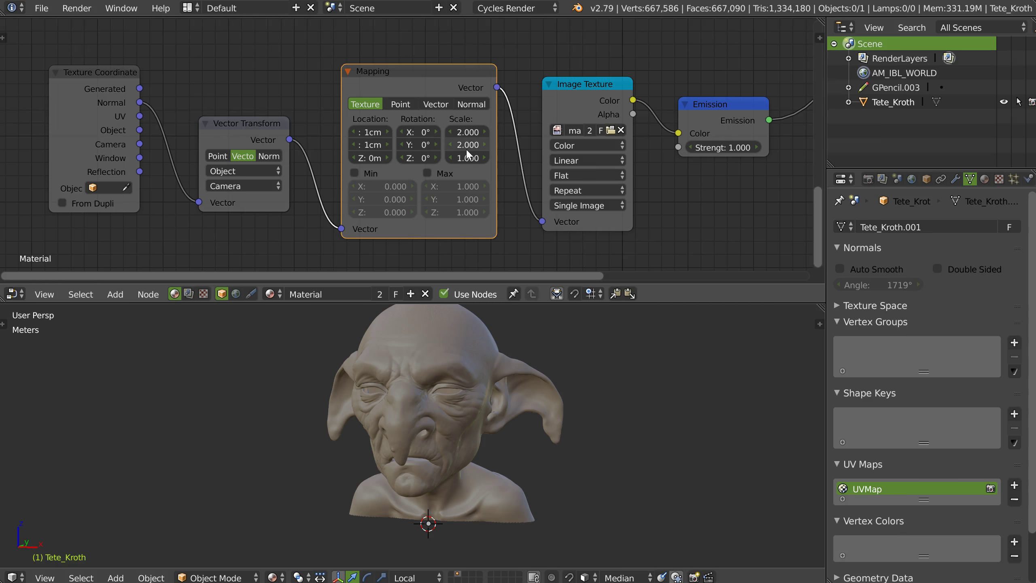
left_click_drag(239, 123, 238, 123)
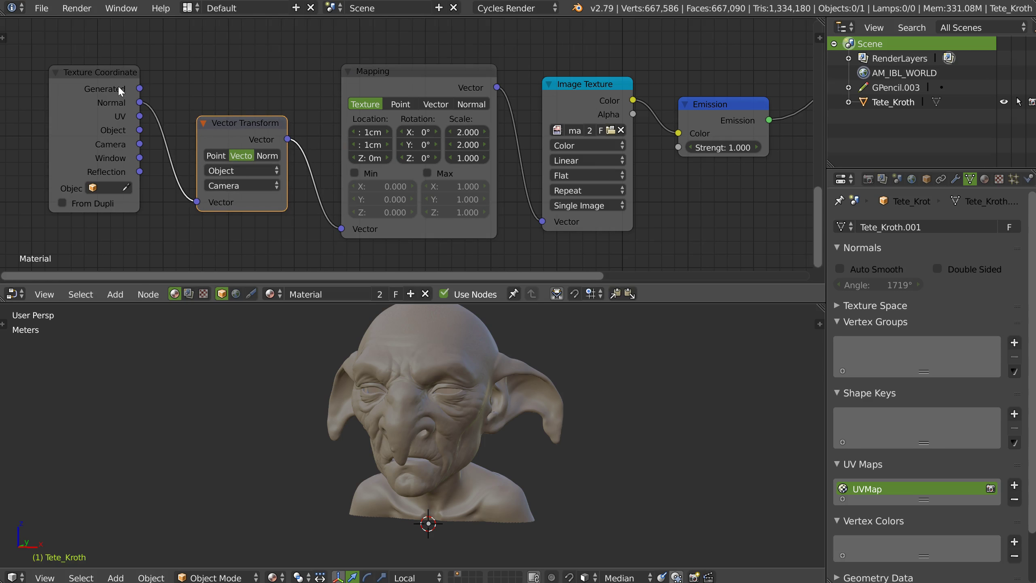
left_click_drag(88, 75, 89, 77)
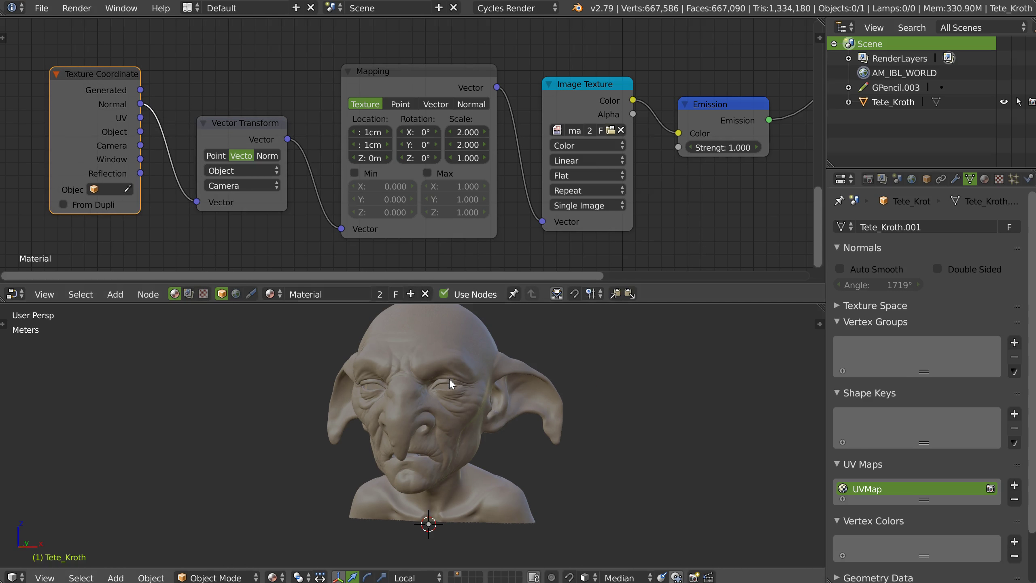
Maximize the 3D view and frame the whole head to examine the matcap shading.
key("shift+space")
scroll(539, 261, "up", 2)
scroll(609, 218, "up", 1)
middle_click_drag(565, 234, 589, 223)
middle_click_drag(588, 223, 575, 220)
mouse_move(540, 260)
middle_mouse_down()
mouse_move(593, 252)
mouse_move(521, 260)
middle_mouse_up()
scroll(515, 258, "down", 2)
middle_click_drag(521, 261, 488, 285, "shift")
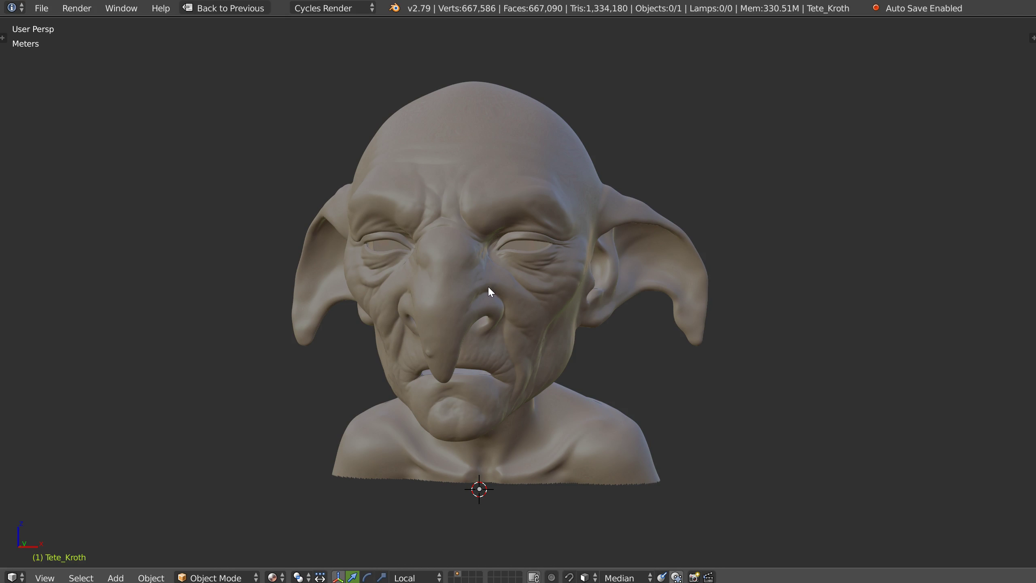
Switch the head to Sculpt Mode and view it at a three-quarter angle.
key("ctrl+Tab")
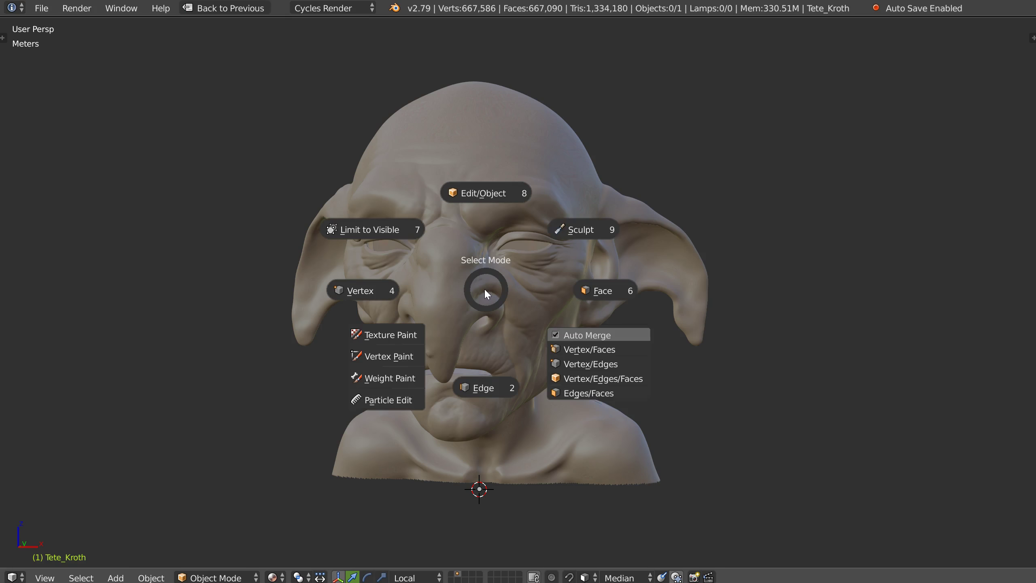
left_click(577, 228)
mouse_move(575, 229)
middle_mouse_down()
mouse_move(499, 274)
mouse_move(495, 232)
mouse_move(484, 270)
middle_mouse_up()
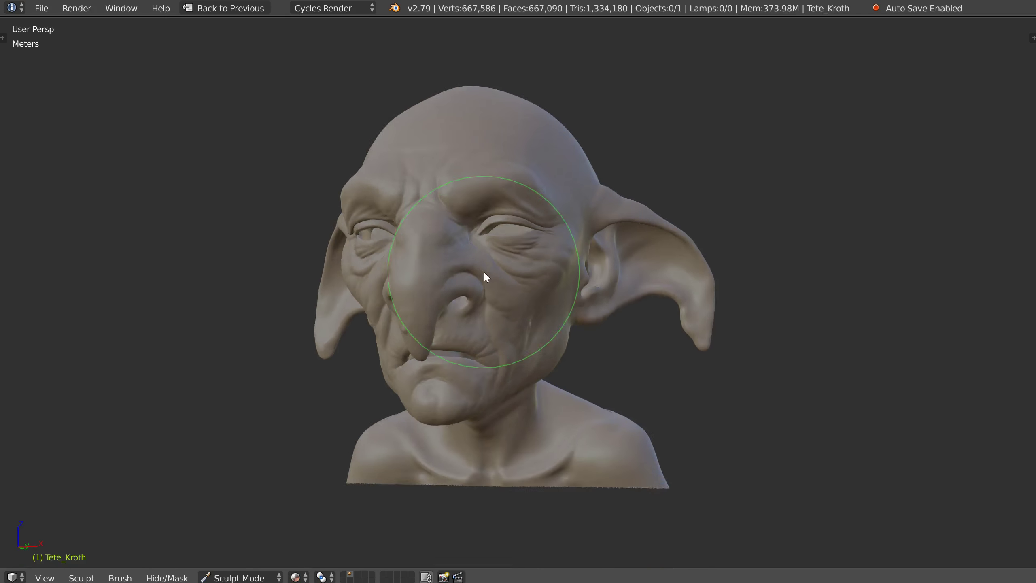
Choose another sculpt brush and reduce its radius for detail work on the cheek below the eye.
scroll(484, 271, "up", 3)
key("w")
left_click(470, 270)
scroll(585, 207, "up", 5)
key("f")
left_click(503, 217)
scroll(498, 204, "up", 2)
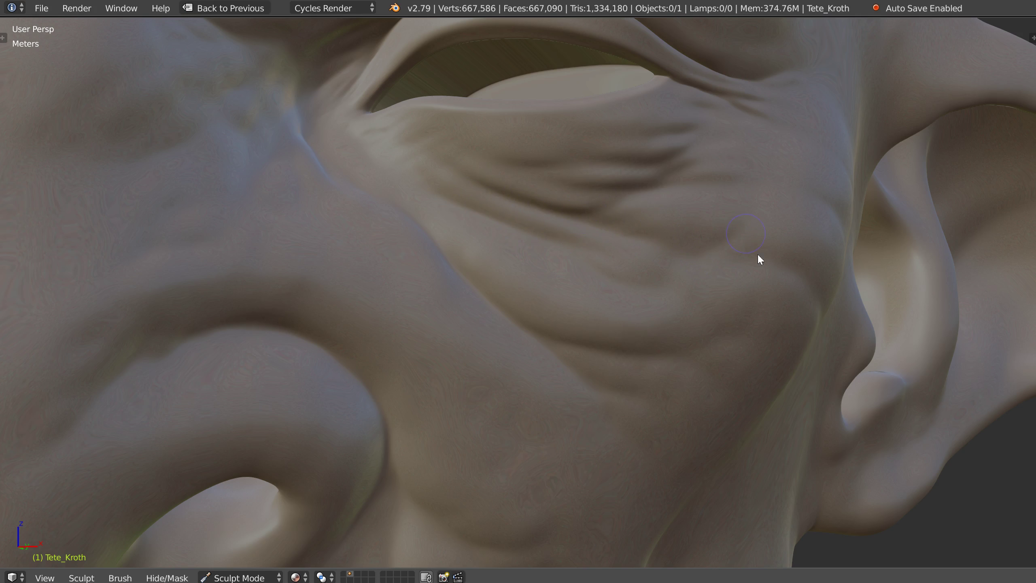
Examine the nose, cheek and eye wrinkles up close from different angles under the matcap shading.
scroll(685, 277, "down", 4)
middle_click_drag(685, 277, 605, 251)
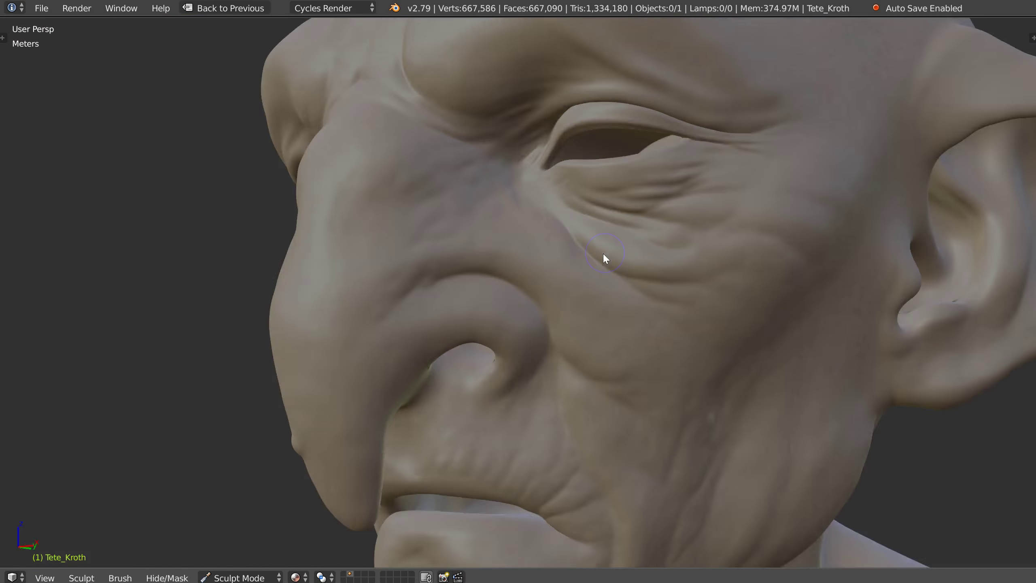
scroll(665, 217, "up", 3)
middle_click_drag(665, 217, 558, 255)
scroll(558, 255, "down", 3)
scroll(578, 225, "down", 2)
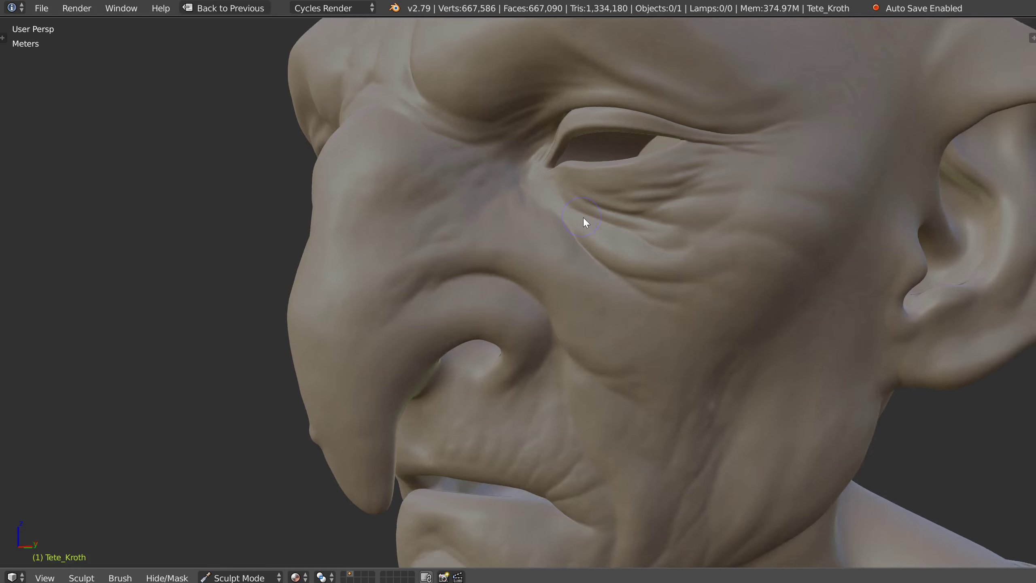
scroll(684, 208, "up", 6)
middle_click_drag(609, 171, 587, 172)
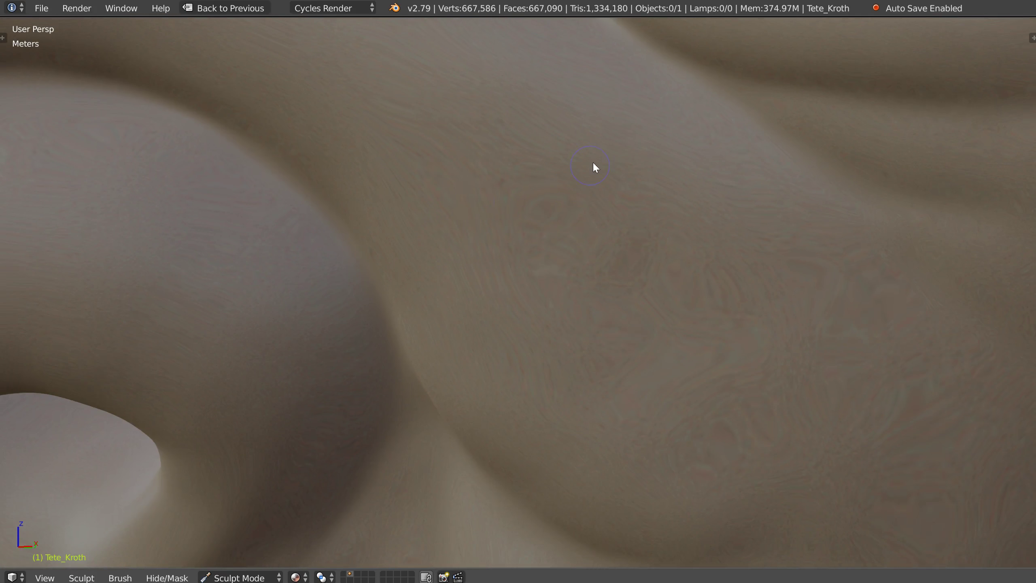
Examine the forehead, temple and ear up close under the matcap shading, and restore the full editor layout.
scroll(609, 187, "down", 7)
middle_click_drag(591, 220, 522, 285, "shift")
scroll(646, 195, "down", 4)
middle_click_drag(648, 181, 523, 217)
scroll(498, 286, "up", 4)
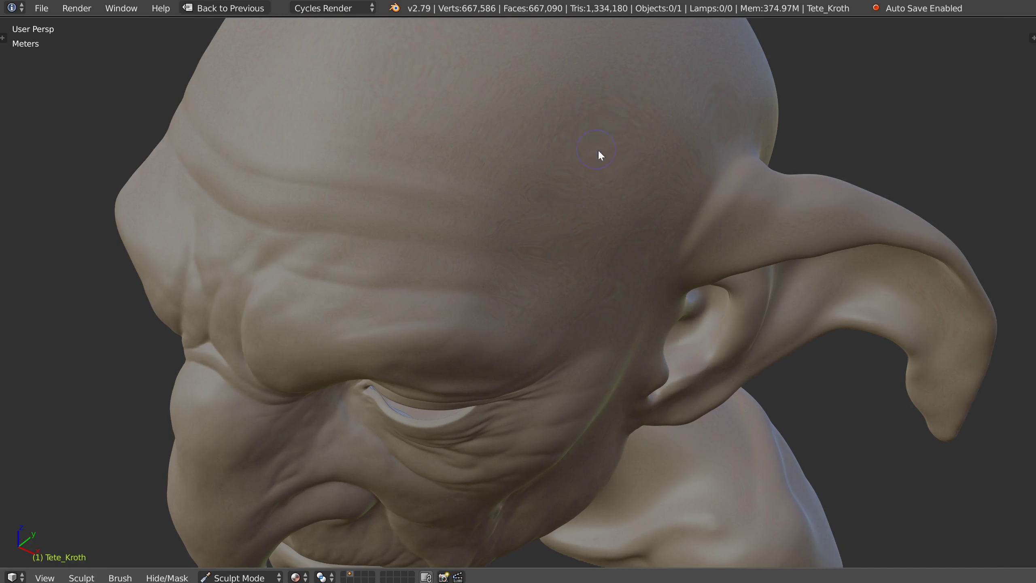
middle_click_drag(570, 159, 546, 144)
scroll(612, 135, "up", 2)
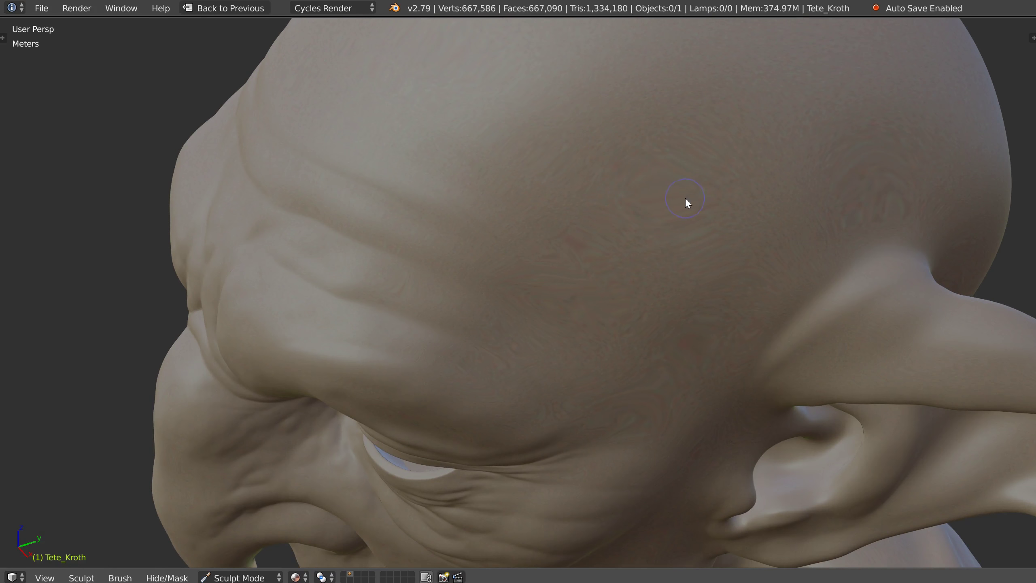
scroll(570, 224, "down", 6)
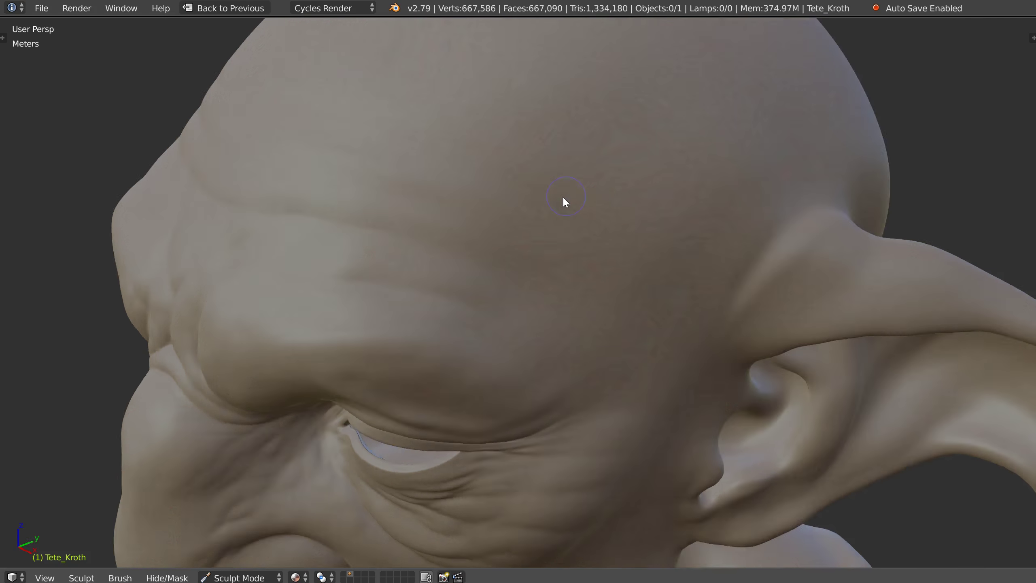
key("ctrl+Up")
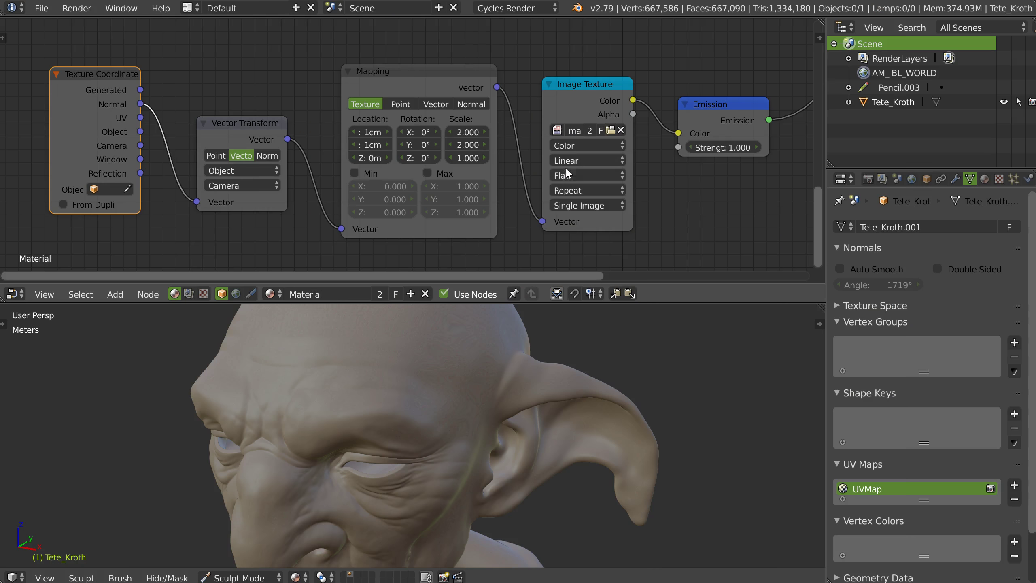
Load matcap_012.png from the E:\matcaps folder into the Image Texture node and check it on the head.
left_click(551, 129)
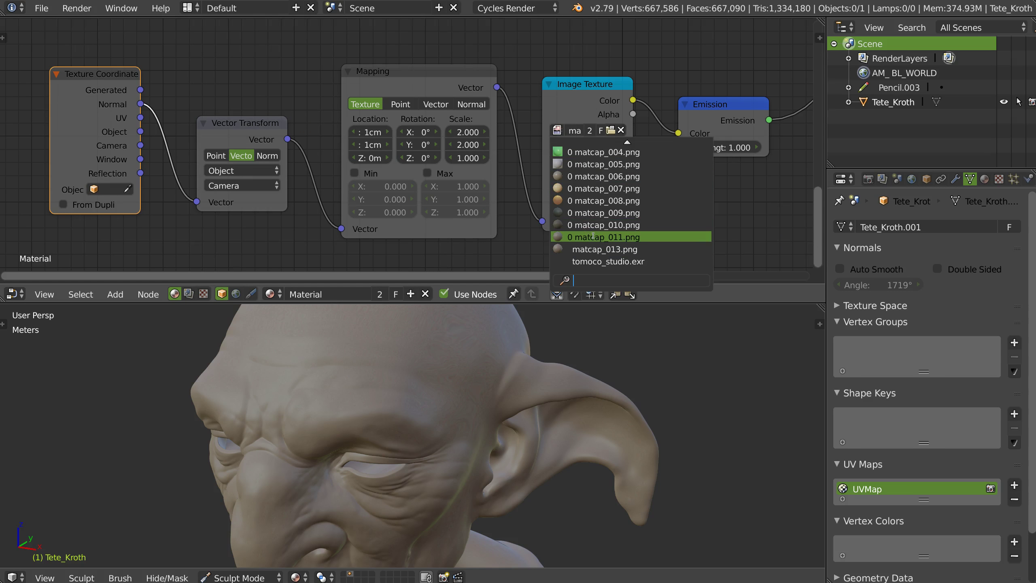
left_click(610, 129)
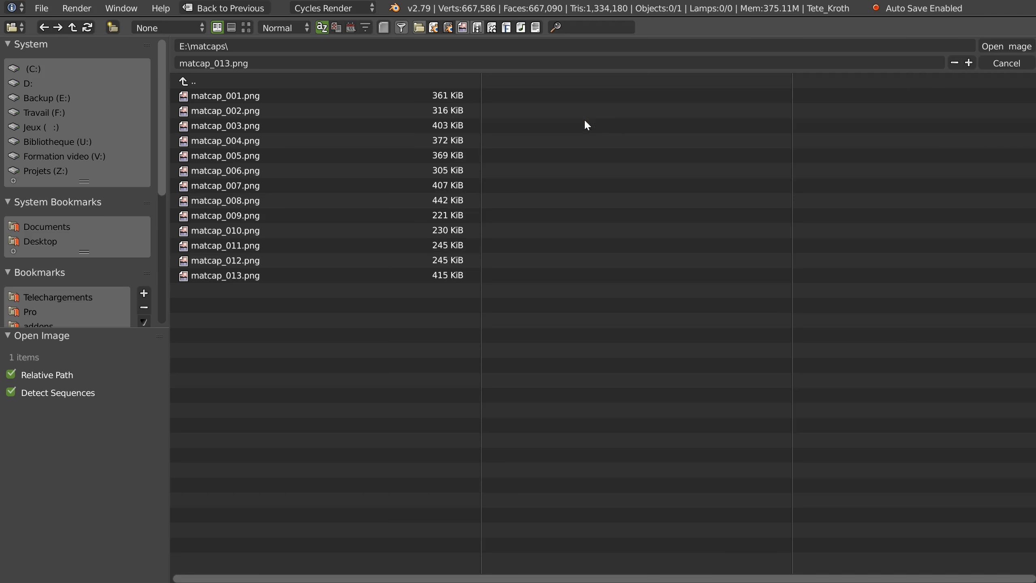
double_click(218, 275)
scroll(356, 378, "up", 8)
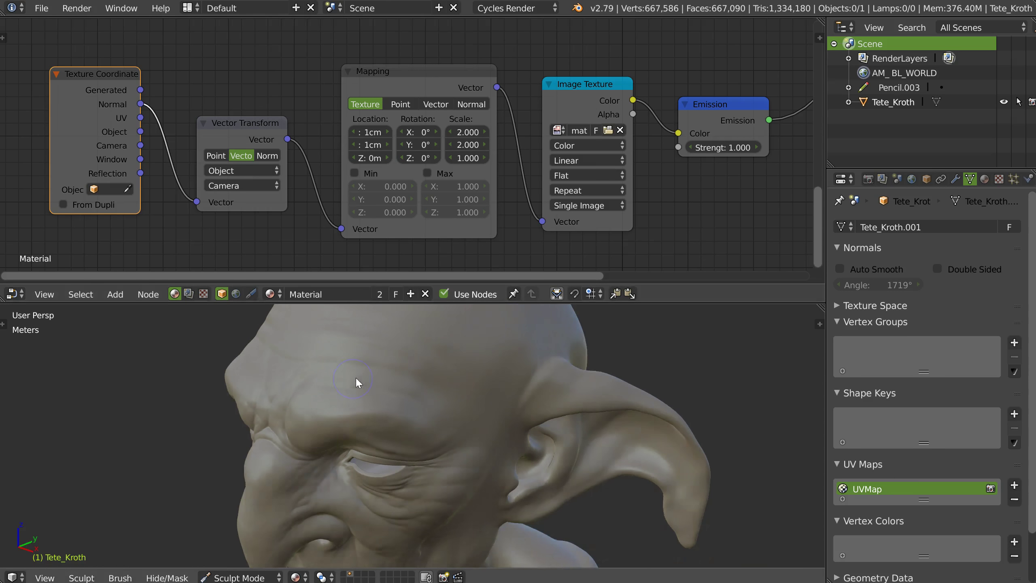
mouse_move(423, 364)
middle_mouse_down()
mouse_move(447, 377)
mouse_move(410, 404)
mouse_move(343, 418)
mouse_move(369, 442)
mouse_move(321, 449)
mouse_move(449, 384)
mouse_move(441, 381)
mouse_move(405, 413)
mouse_move(438, 394)
mouse_move(468, 398)
mouse_move(489, 380)
middle_mouse_up()
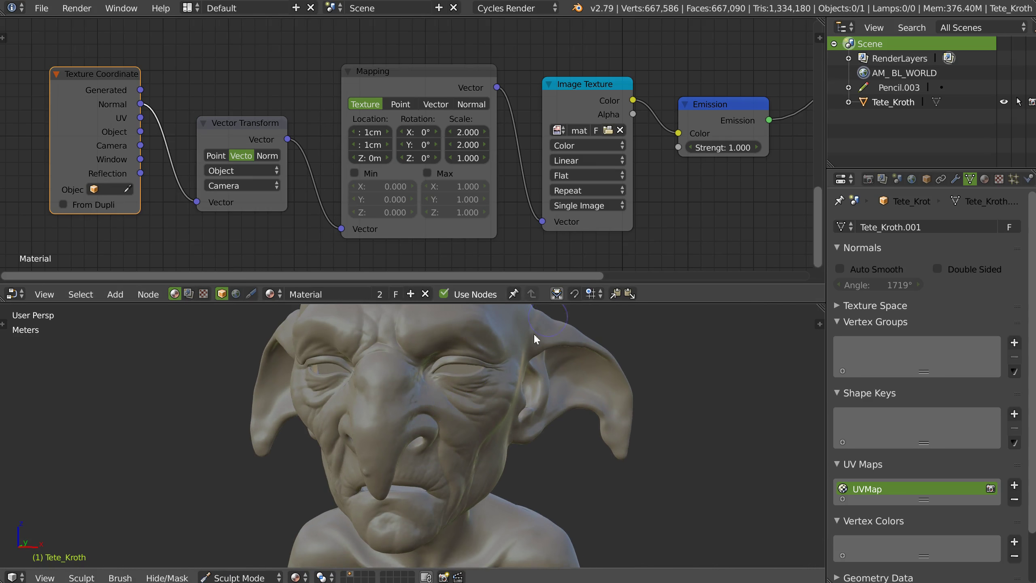
Load matcap_011.png into the Image Texture node and maximize the 3D view.
left_click(609, 131)
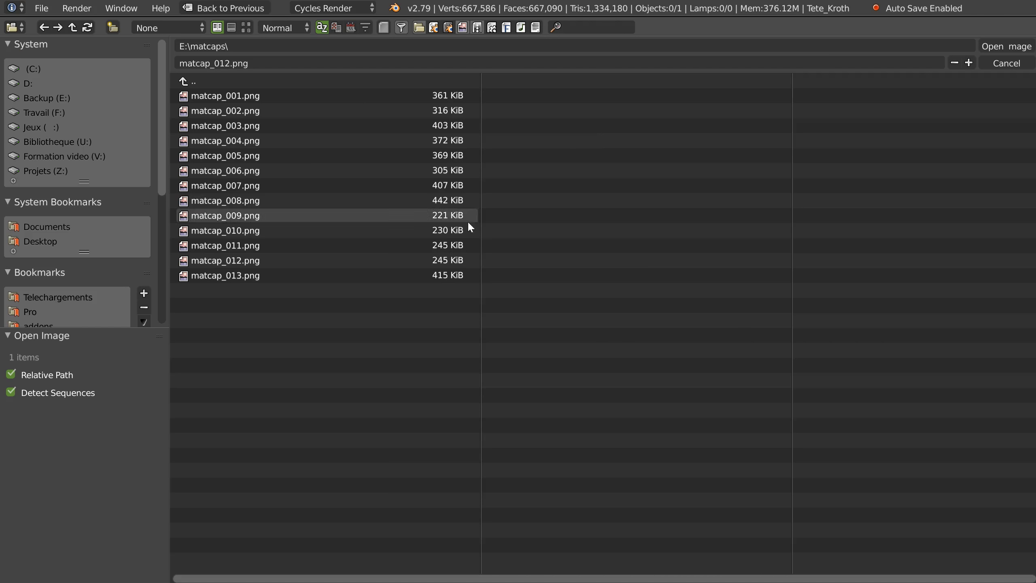
double_click(243, 246)
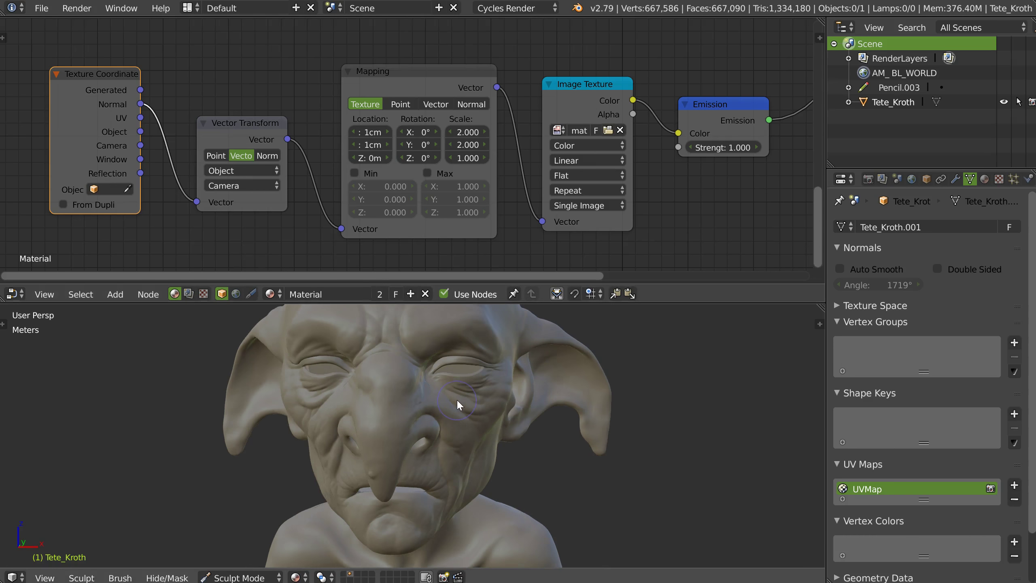
key("shift+space")
Examine the face from close and from afar under the new matcap, and restore the full editor layout.
scroll(646, 169, "up", 2)
mouse_move(646, 169)
middle_mouse_down()
mouse_move(562, 185)
mouse_move(638, 167)
mouse_move(606, 176)
middle_mouse_up()
scroll(563, 186, "up", 2)
scroll(662, 180, "up", 5)
scroll(662, 180, "down", 3)
mouse_move(690, 196)
middle_mouse_down()
mouse_move(539, 237)
mouse_move(630, 211)
middle_mouse_up()
scroll(526, 246, "down", 5)
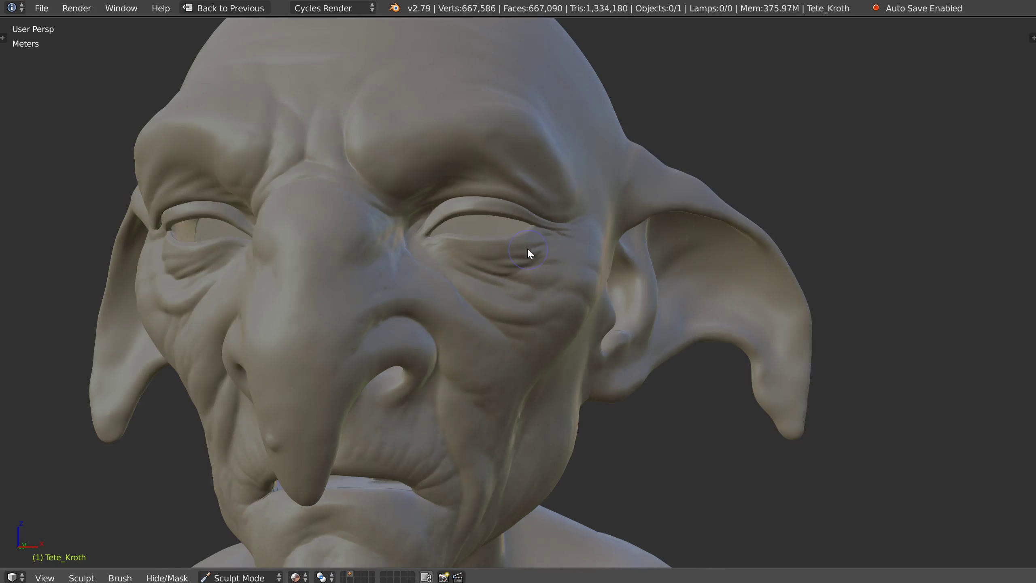
scroll(500, 264, "down", 3)
scroll(497, 265, "up", 1)
mouse_move(501, 265)
middle_mouse_down()
mouse_move(505, 285)
mouse_move(496, 278)
middle_mouse_up()
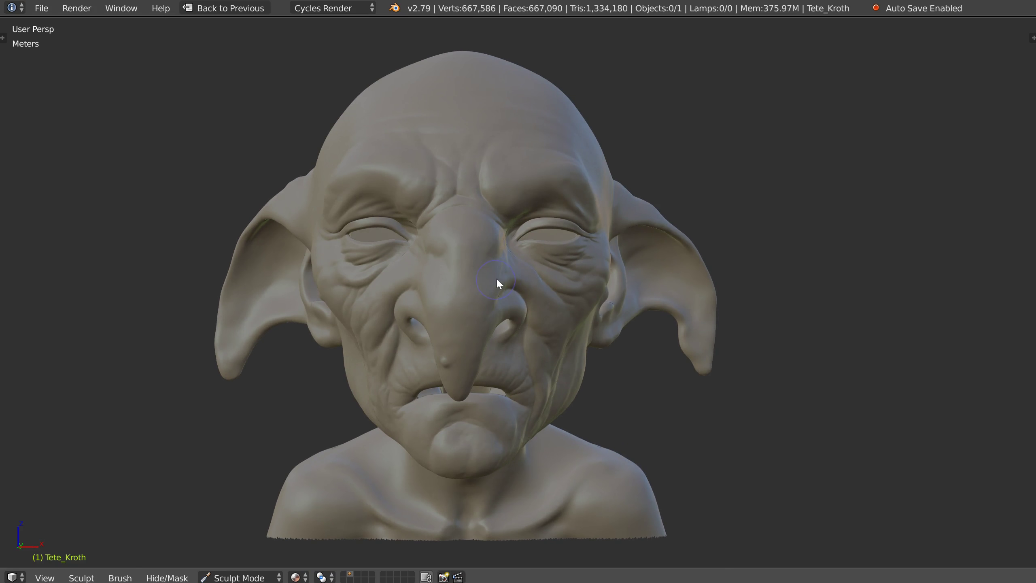
key("shift+space")
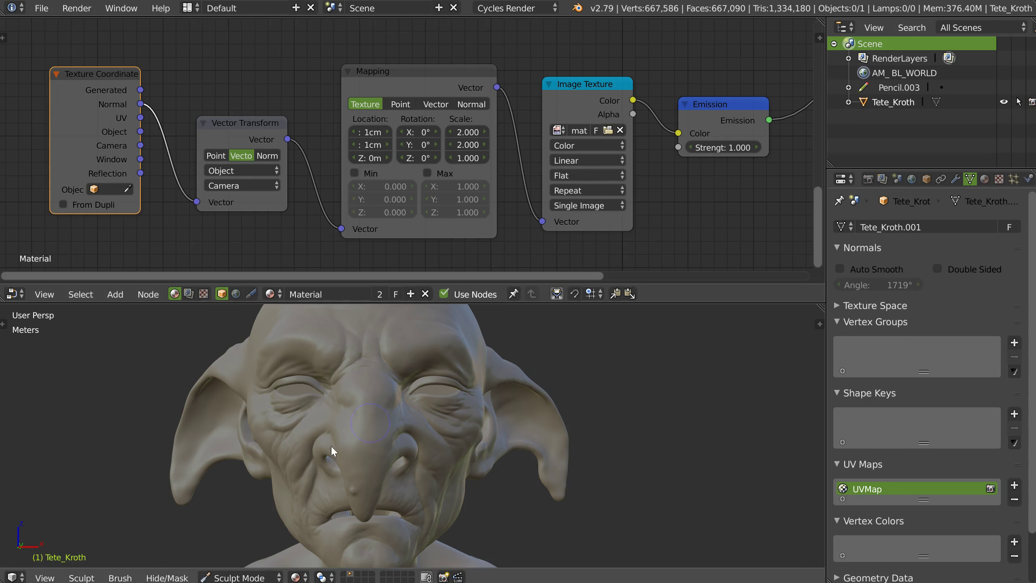
Show the Asset Management tools beside the head and open their materials section.
middle_click_drag(437, 392, 449, 375)
scroll(449, 375, "down", 2)
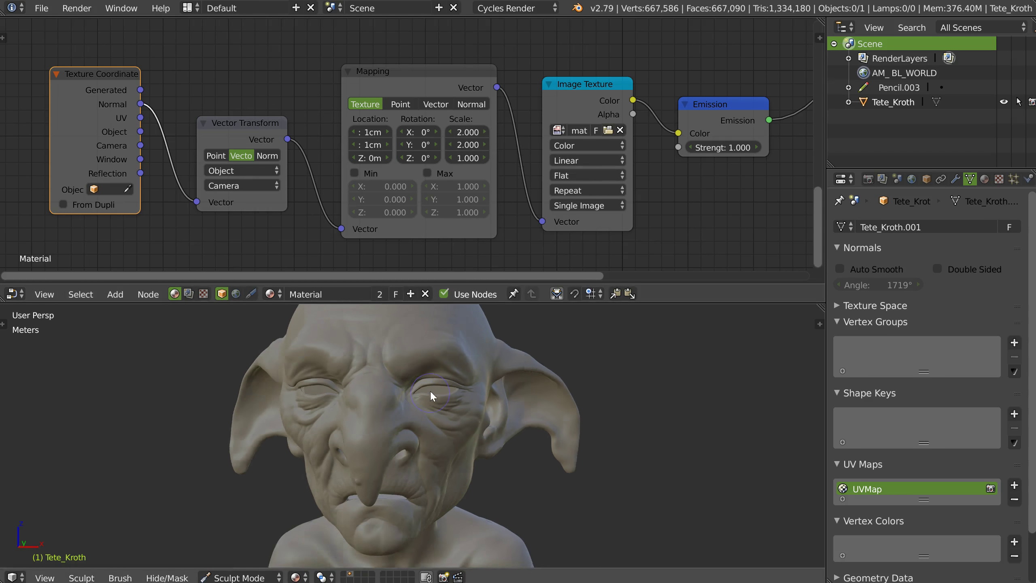
key("t")
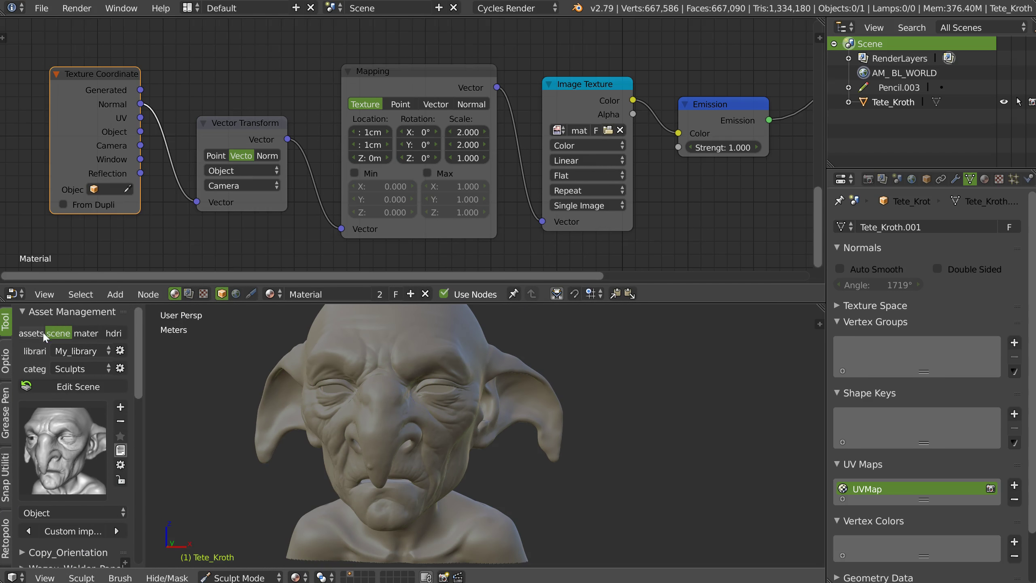
left_click(113, 333)
left_click(86, 333)
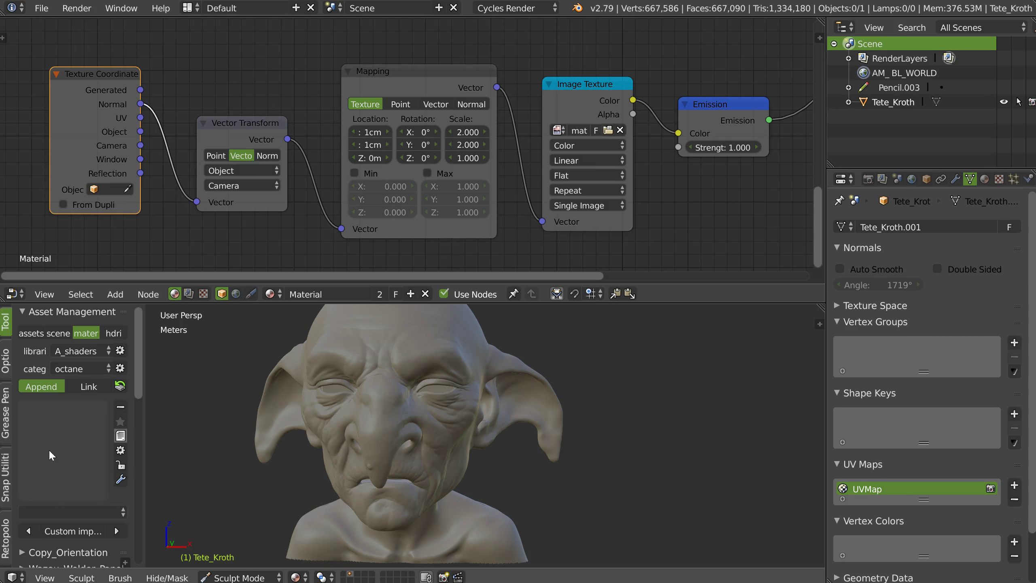
Maximize the 3D view, frame the whole bust and bring up the view's Shading settings.
mouse_move(414, 416)
middle_mouse_down()
mouse_move(526, 405)
mouse_move(542, 425)
middle_mouse_up()
key("shift+space")
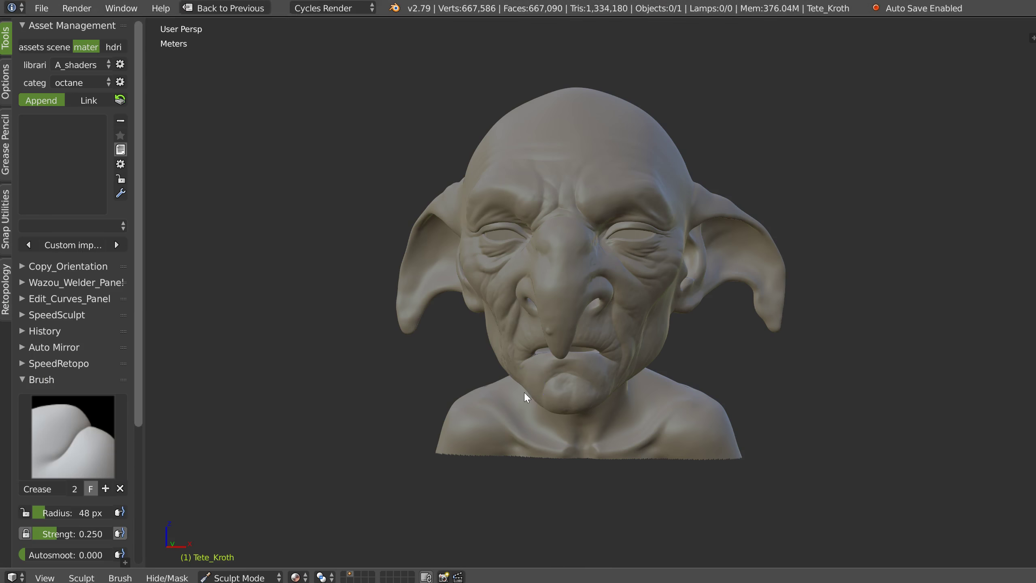
mouse_move(606, 248)
middle_mouse_down("ctrl")
mouse_move(631, 250)
mouse_move(605, 274)
mouse_move(520, 276)
mouse_move(551, 277)
middle_mouse_up("ctrl")
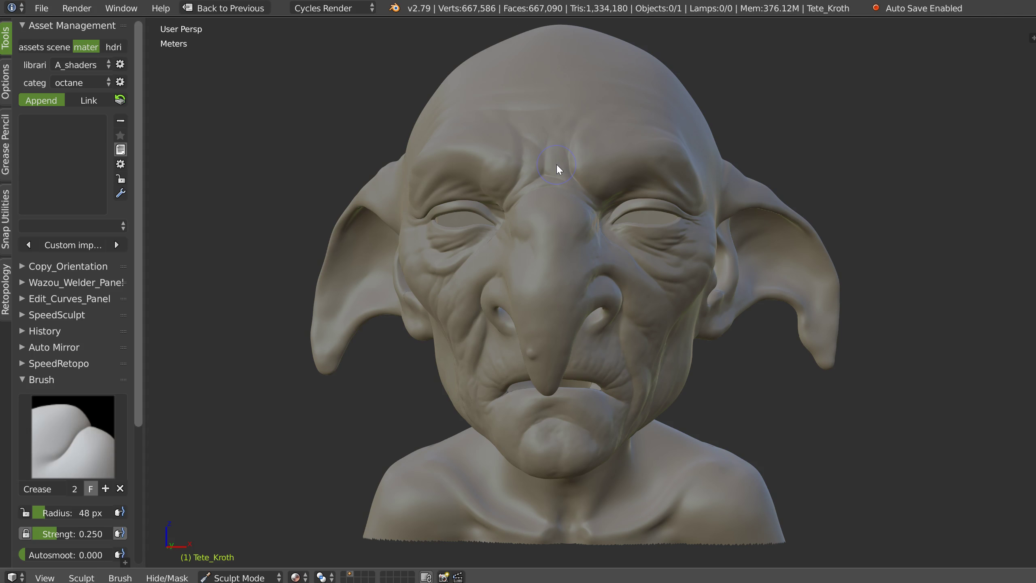
key("n")
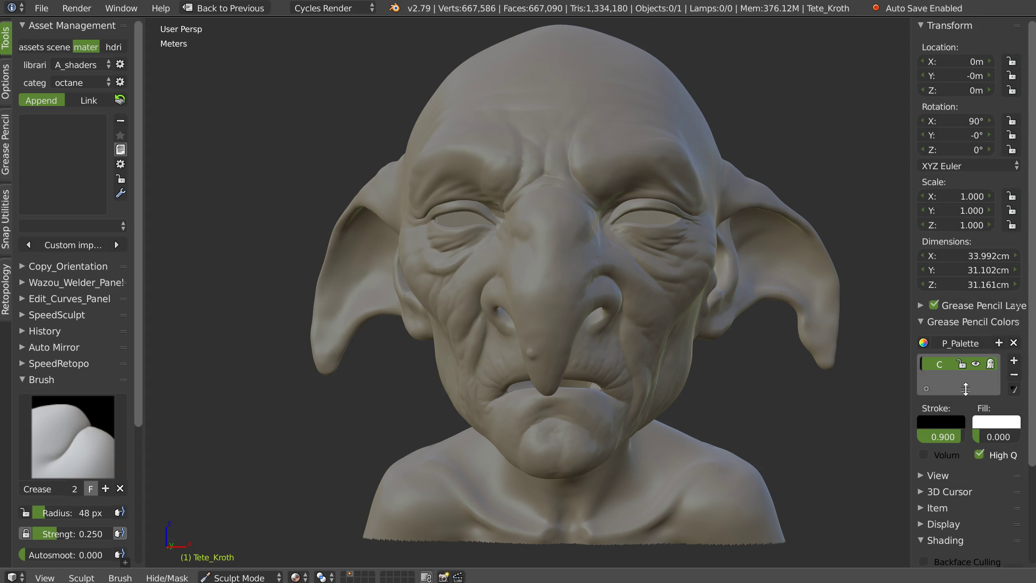
scroll(985, 424, "down", 5)
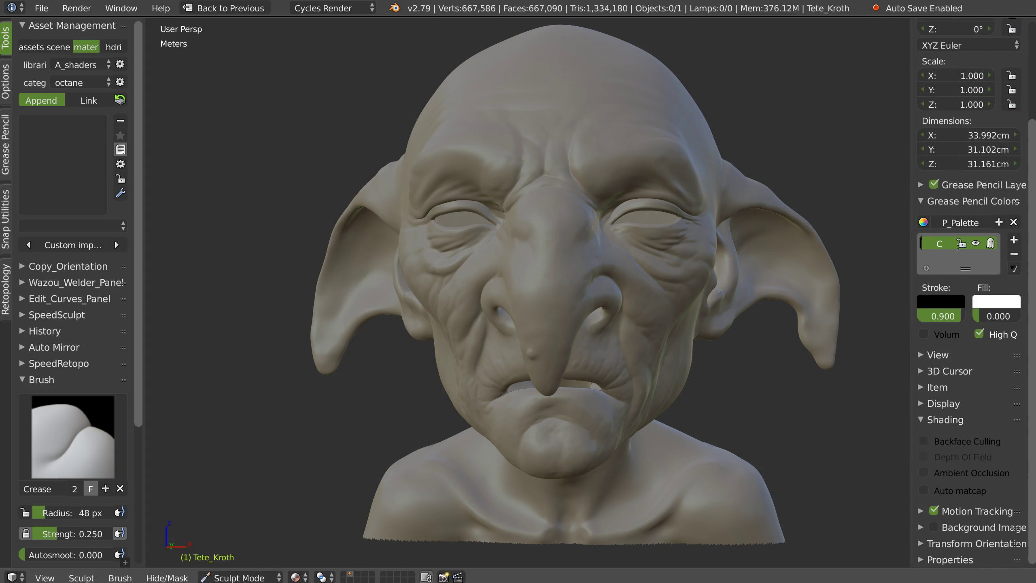
Switch the viewport to Solid shading and enable the built-in Matcap display with the light grey sphere.
left_click(924, 494)
left_click(925, 494)
key("z")
left_click(596, 290)
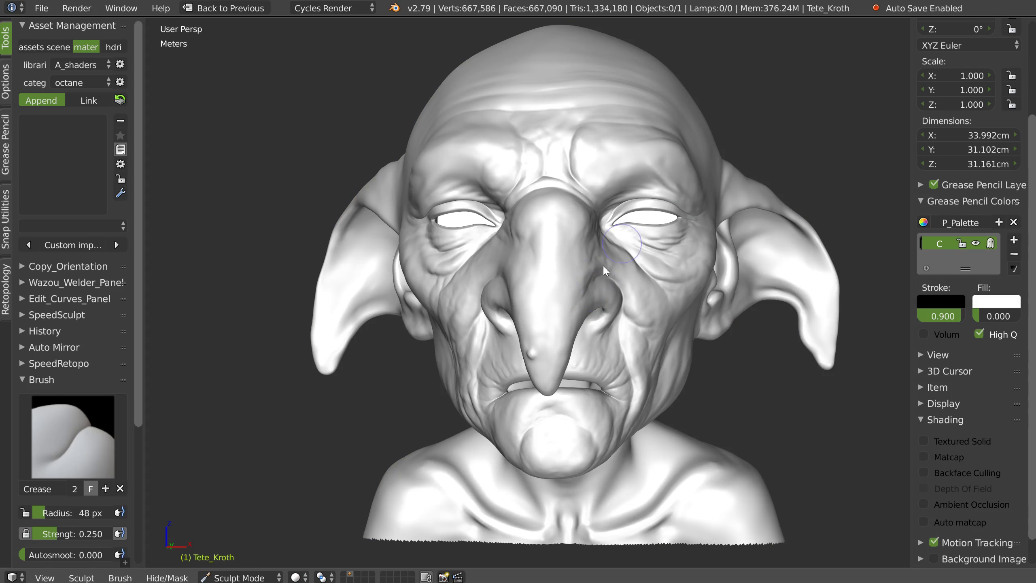
left_click(925, 457)
left_click(973, 503)
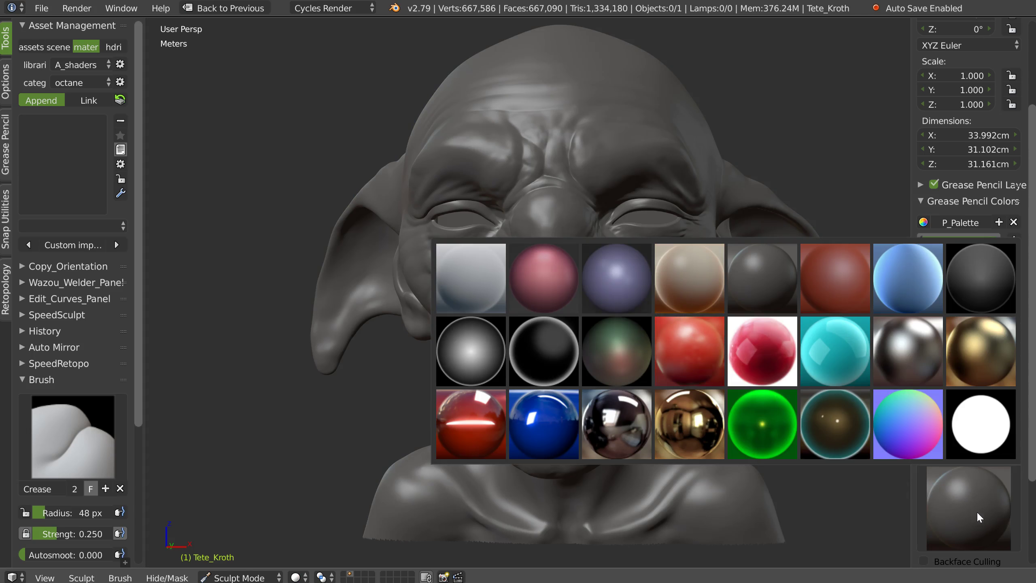
left_click(462, 291)
Try the pink, beige and dark red built-in matcaps on the head for comparison.
middle_click_drag(608, 335, 634, 279)
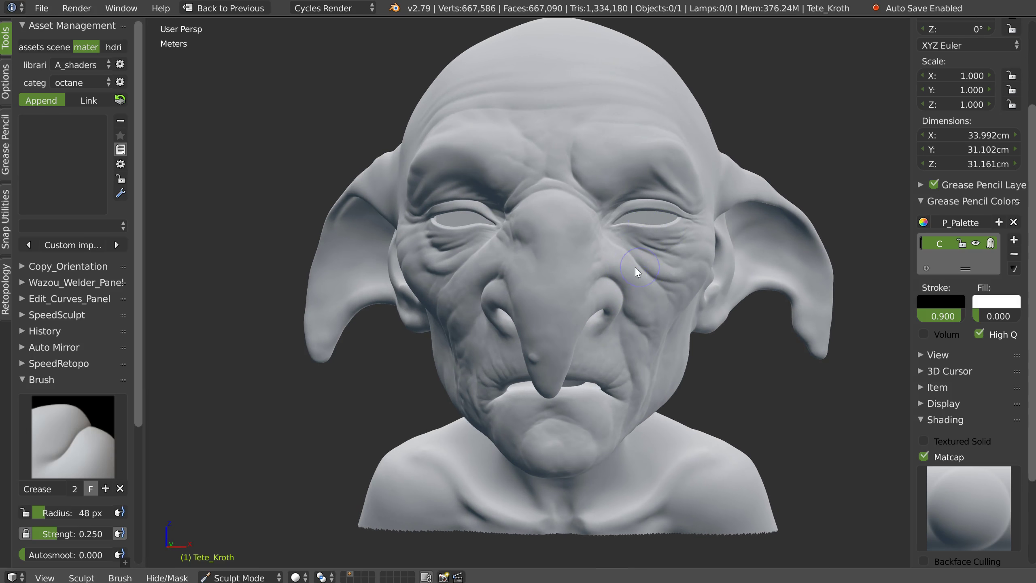
left_click(972, 511)
left_click(547, 292)
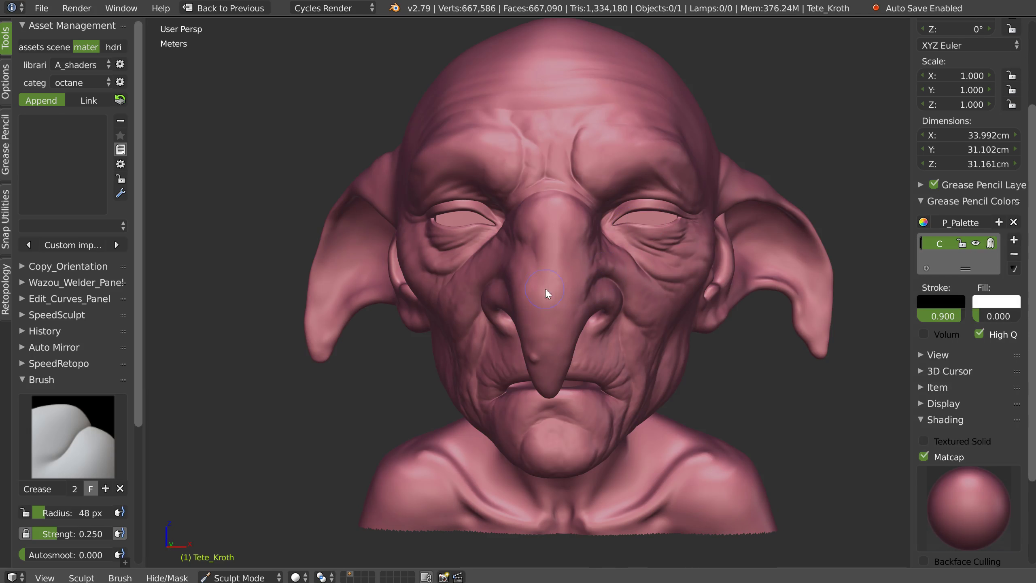
left_click(953, 471)
left_click(680, 262)
left_click(955, 472)
left_click(837, 283)
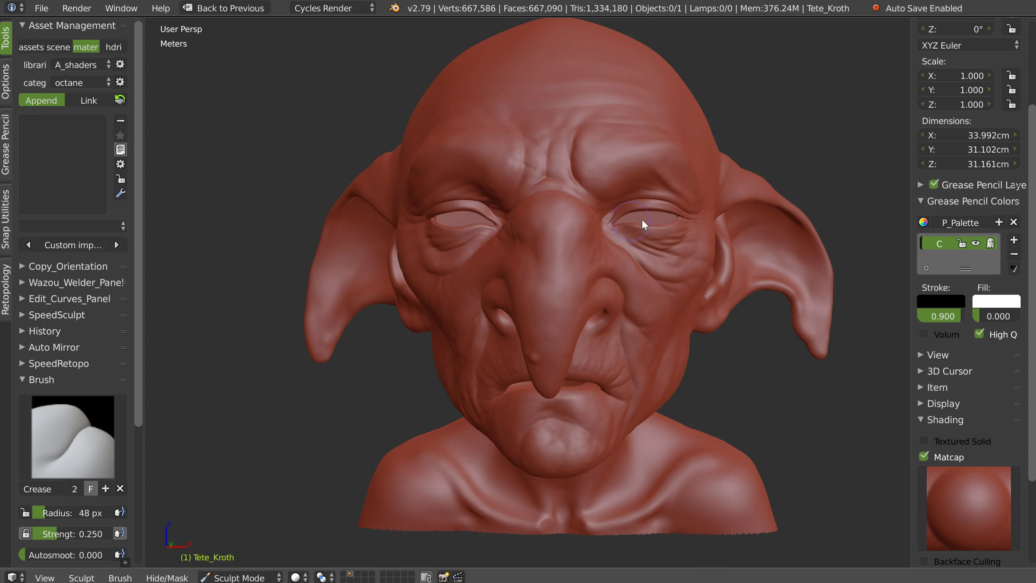
middle_click_drag(630, 301, 623, 288)
Set the built-in matcap back to the light grey sphere and return the viewport to Material shading.
left_click(993, 503)
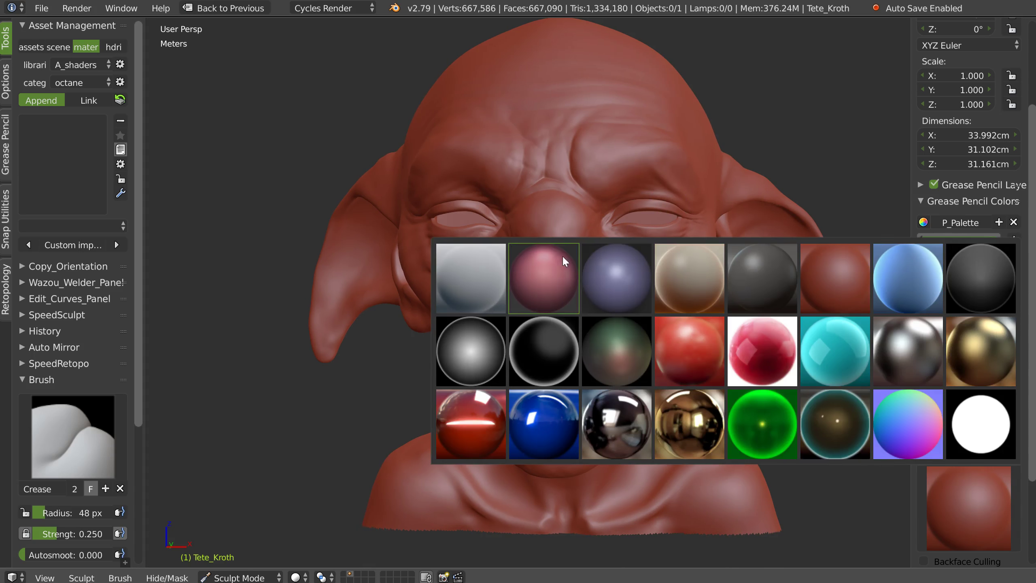
left_click(504, 275)
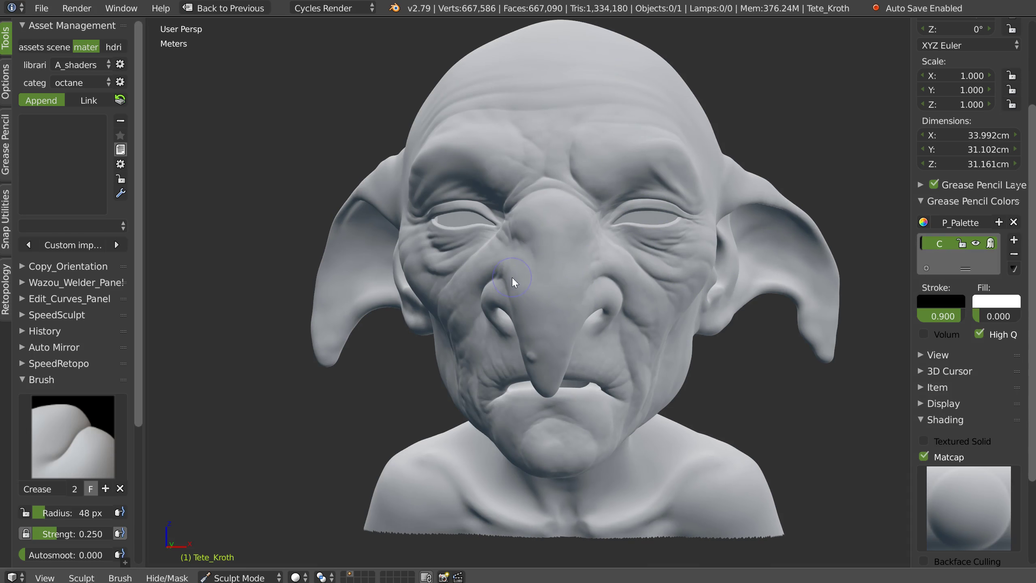
key("z")
left_click(455, 278)
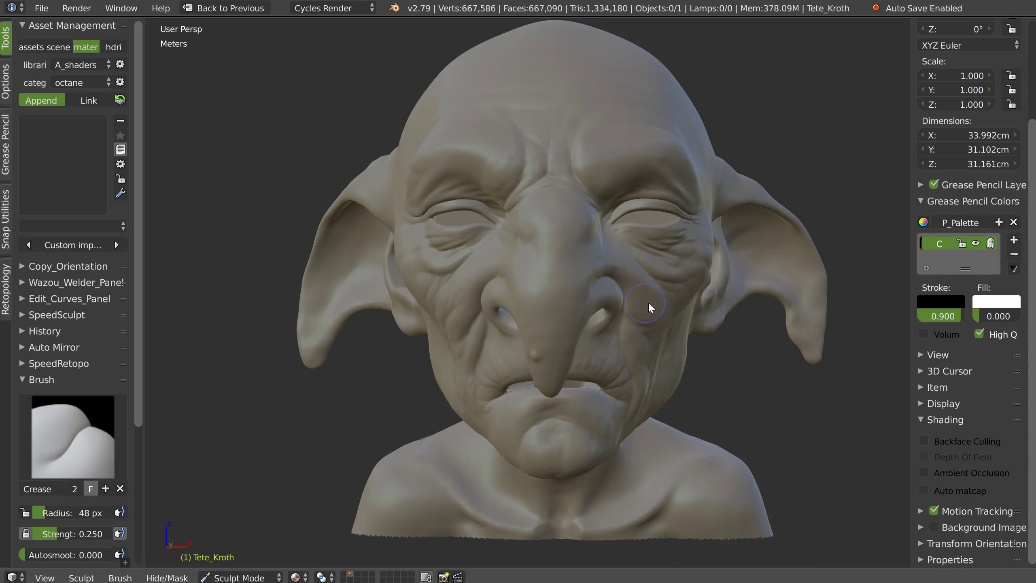